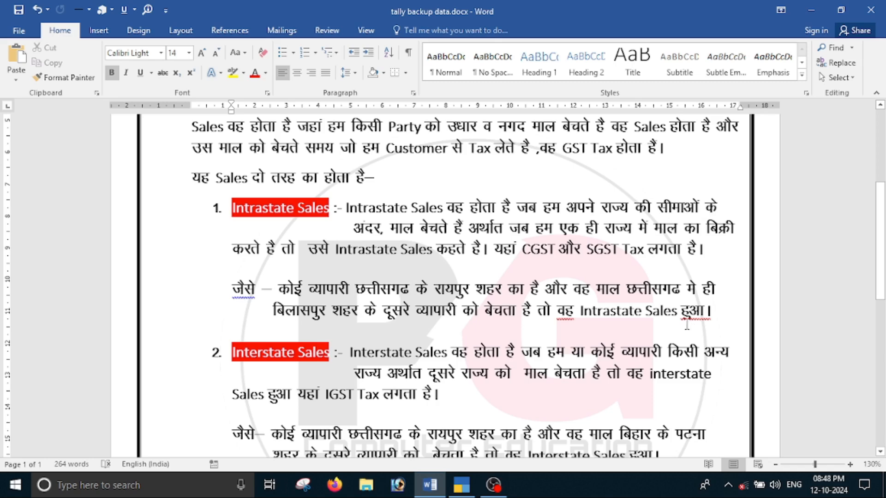
# Step: Read through the notes on Intrastate and Interstate Sales and the Intrastate sales questions below them
pyautogui.scroll(3, 590, 328)
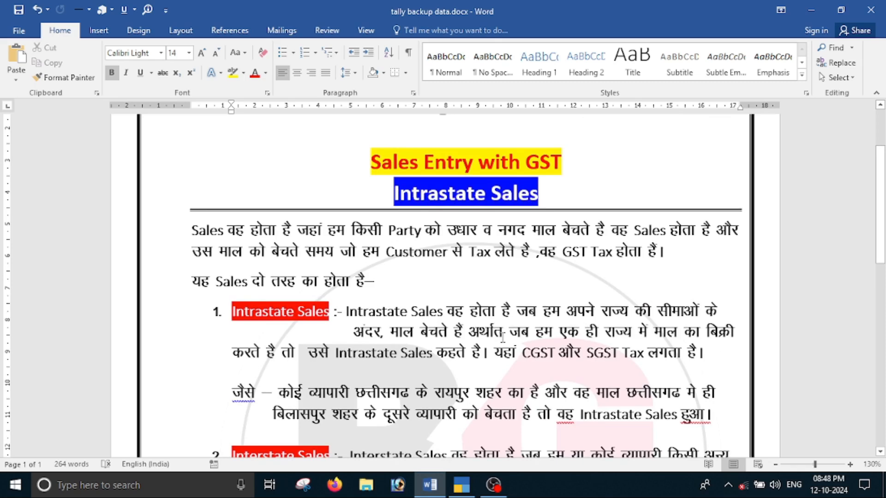
pyautogui.scroll(-3, 450, 333)
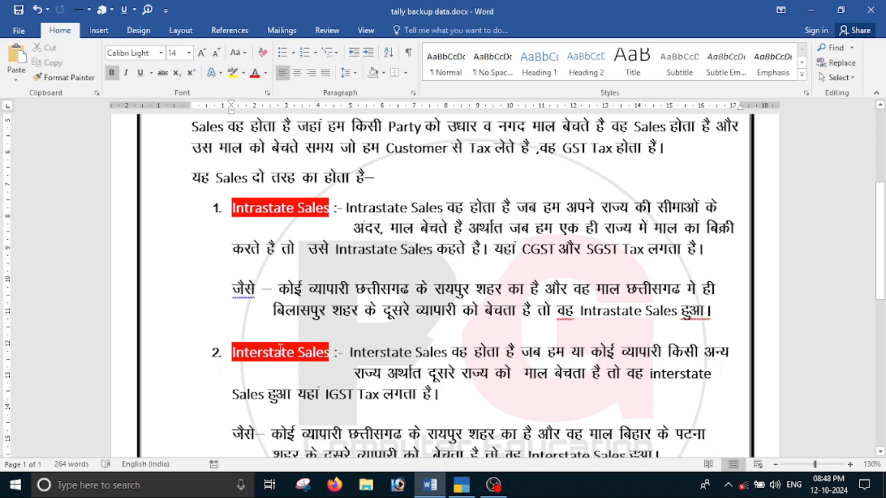
pyautogui.scroll(-3, 323, 350)
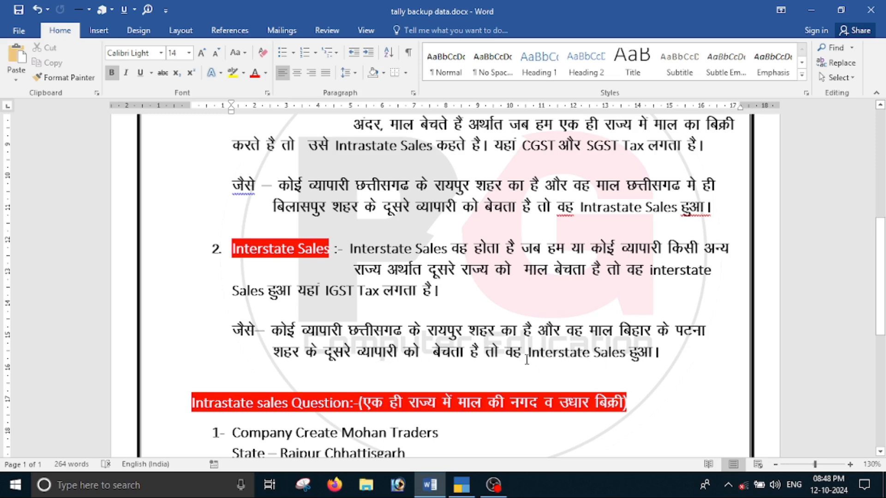
pyautogui.scroll(3, 507, 358)
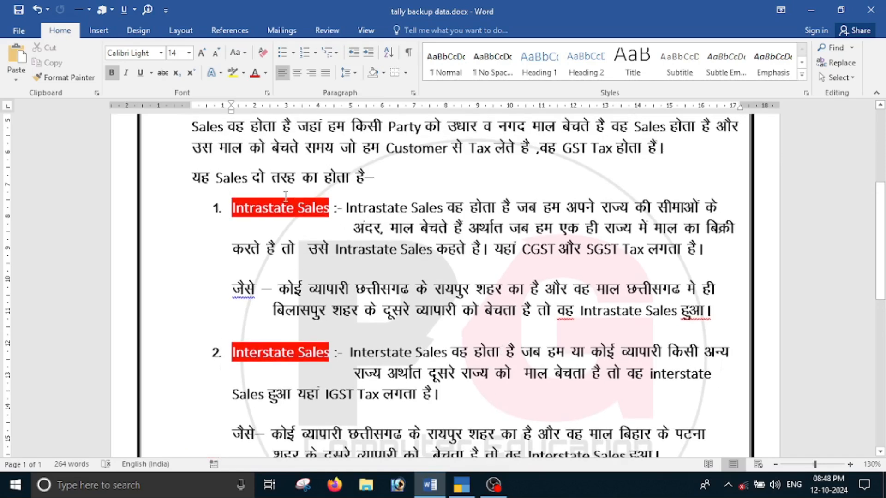
pyautogui.scroll(-9, 431, 270)
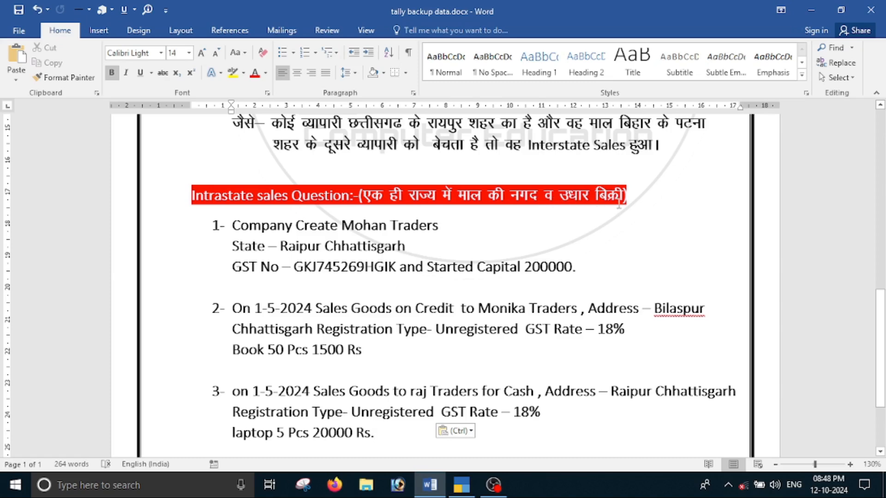
pyautogui.scroll(-3, 377, 281)
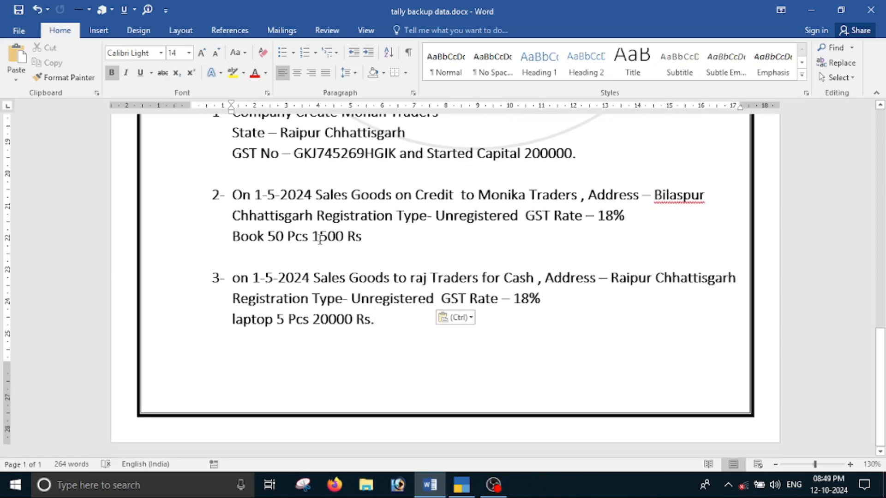
pyautogui.scroll(3, 438, 302)
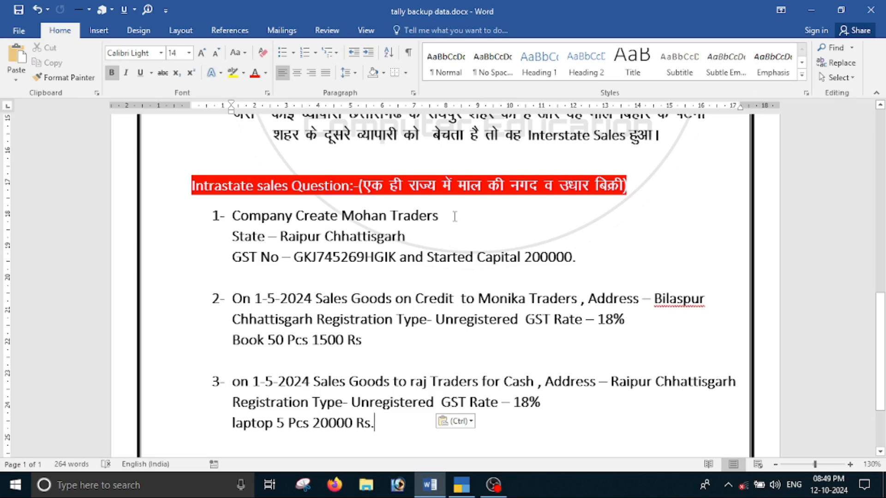
# Step: Review the company name and starting capital in question 1, and switch to TallyPrime to check the Mohan Traders company
pyautogui.moveTo(454, 215); pyautogui.dragTo(402, 218)
pyautogui.click(370, 279)
pyautogui.moveTo(536, 258); pyautogui.dragTo(427, 258)
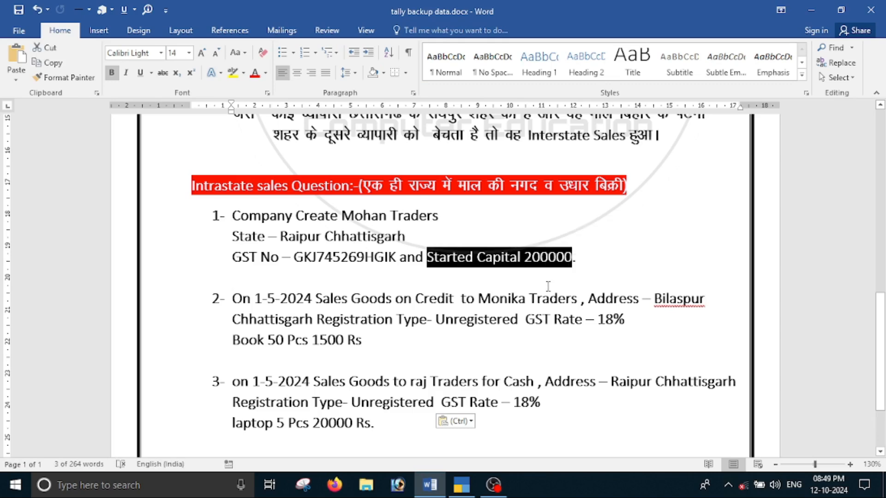
pyautogui.click(520, 285)
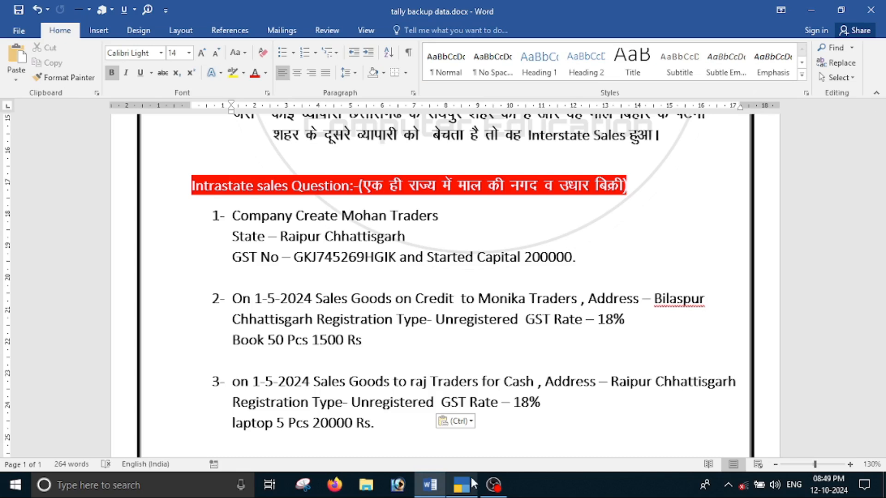
pyautogui.click(461, 486)
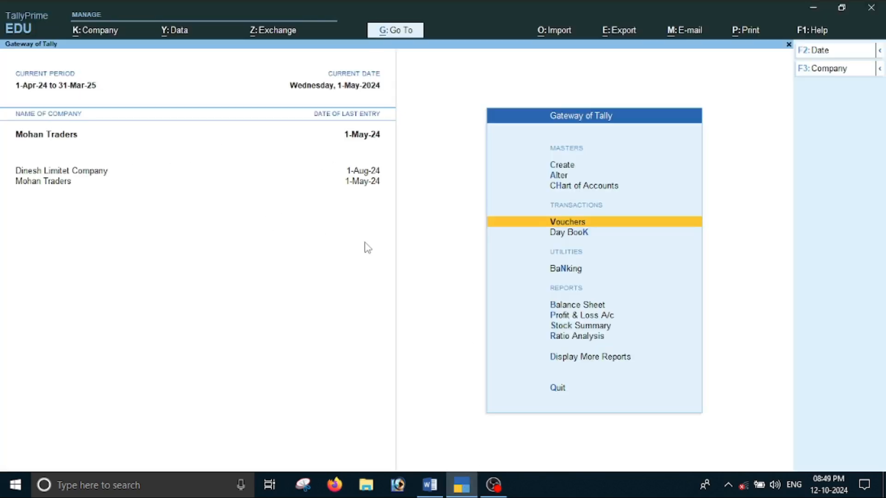
# Step: Return to the Word document and examine question 2's book sale and party address, comparing it with the company's state
pyautogui.click(429, 485)
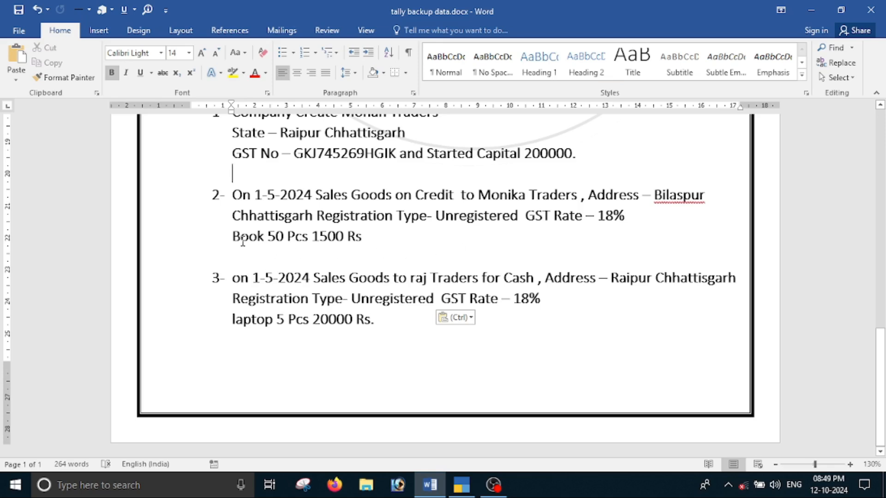
pyautogui.moveTo(236, 240); pyautogui.dragTo(352, 238)
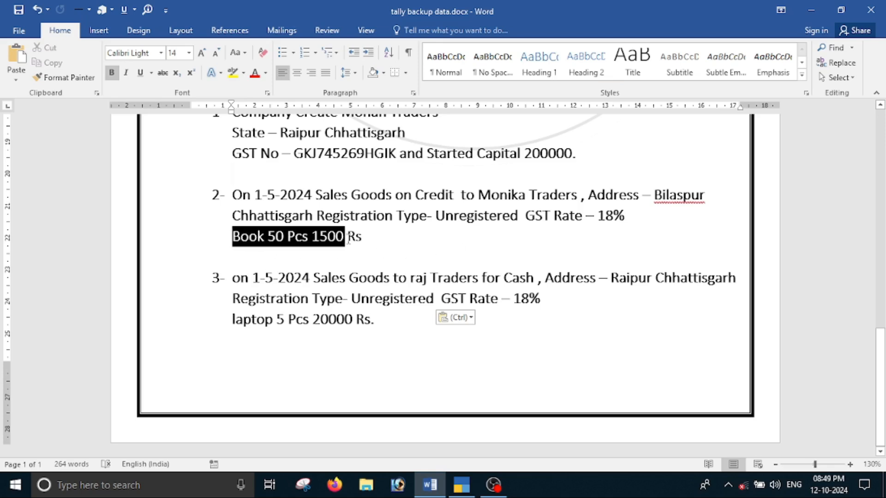
pyautogui.click(438, 257)
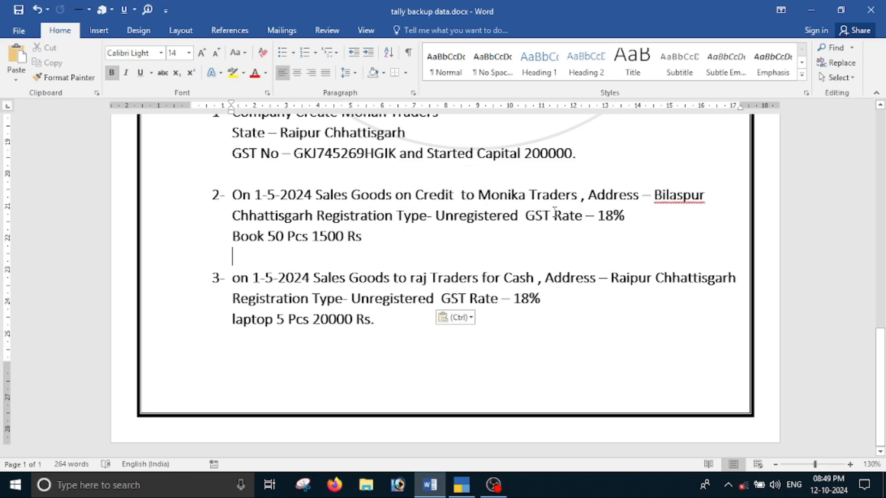
pyautogui.moveTo(642, 196); pyautogui.dragTo(661, 196)
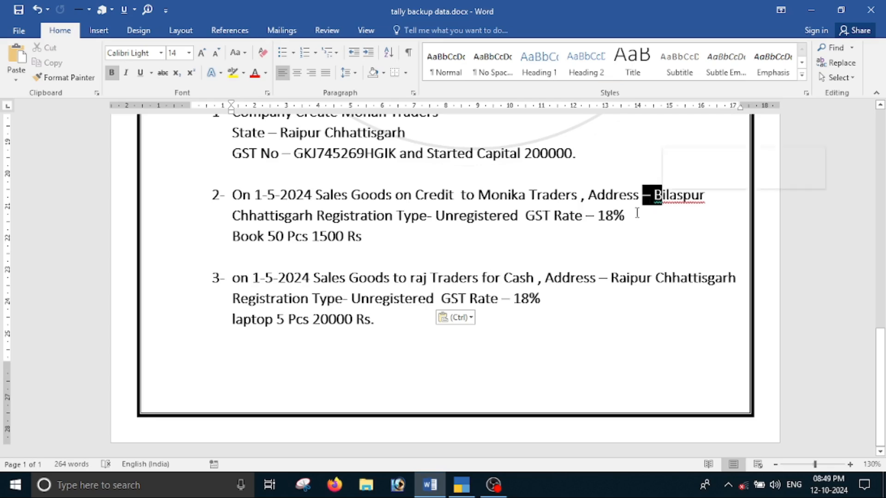
pyautogui.scroll(5, 350, 263)
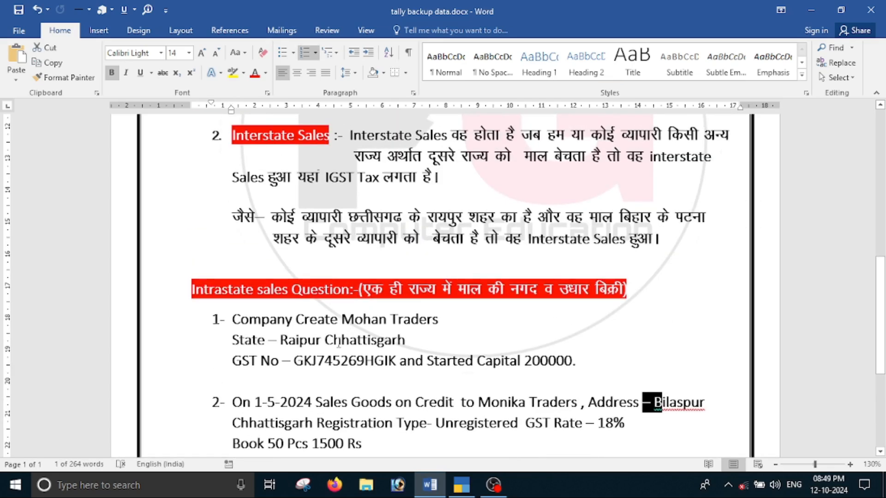
pyautogui.moveTo(281, 342); pyautogui.dragTo(413, 341)
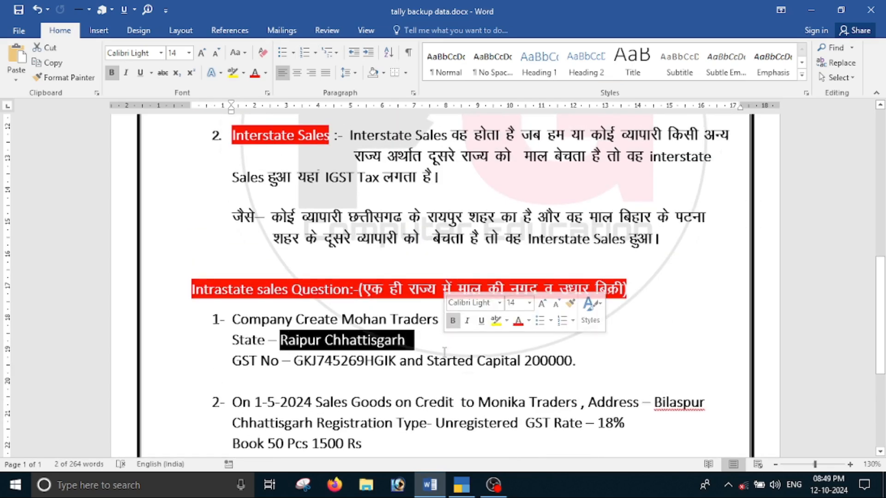
pyautogui.scroll(-2, 444, 352)
pyautogui.scroll(-2, 445, 352)
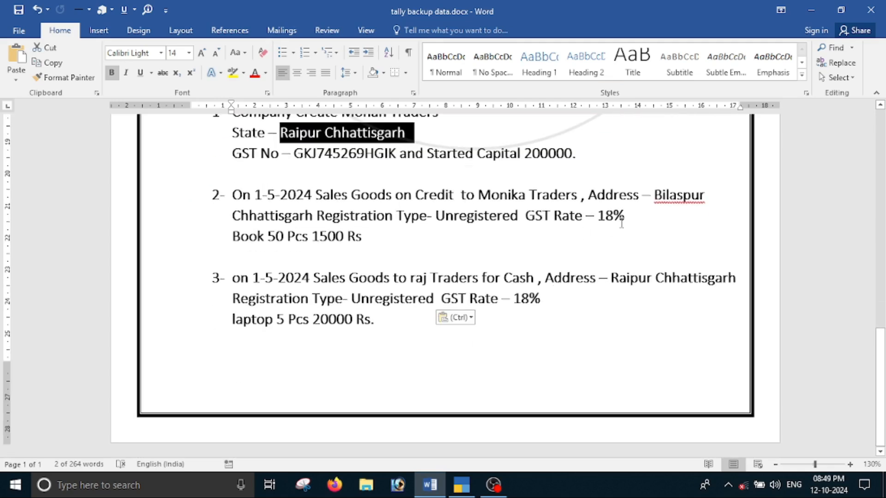
pyautogui.click(422, 241)
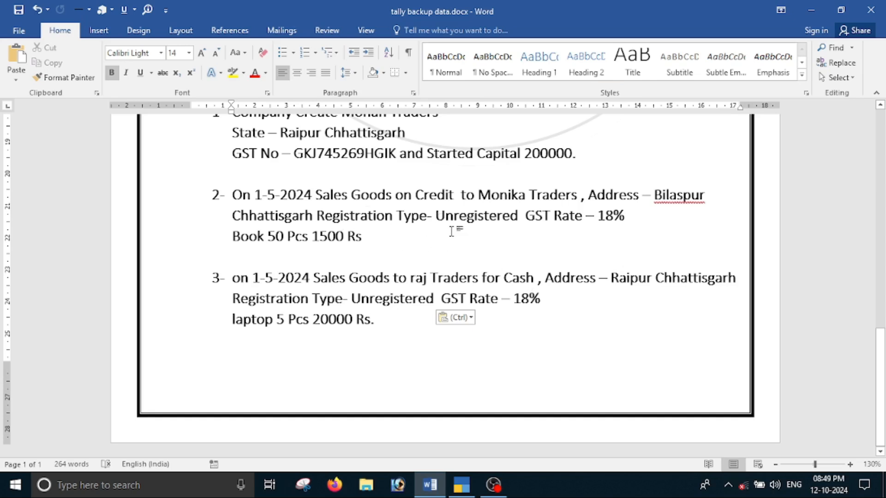
# Step: Switch to TallyPrime and start a new Sales voucher for Mohan Traders
pyautogui.hotkey('alt', 'Tab')
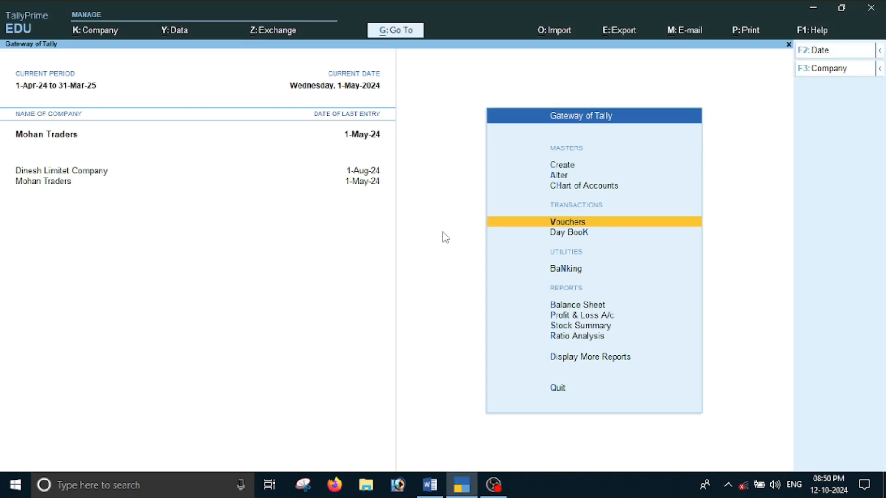
pyautogui.press('Return')
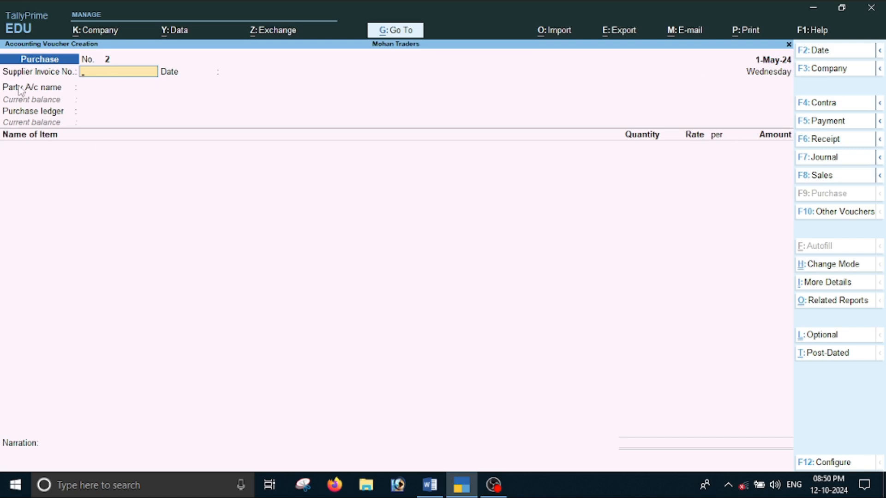
pyautogui.press('F8')
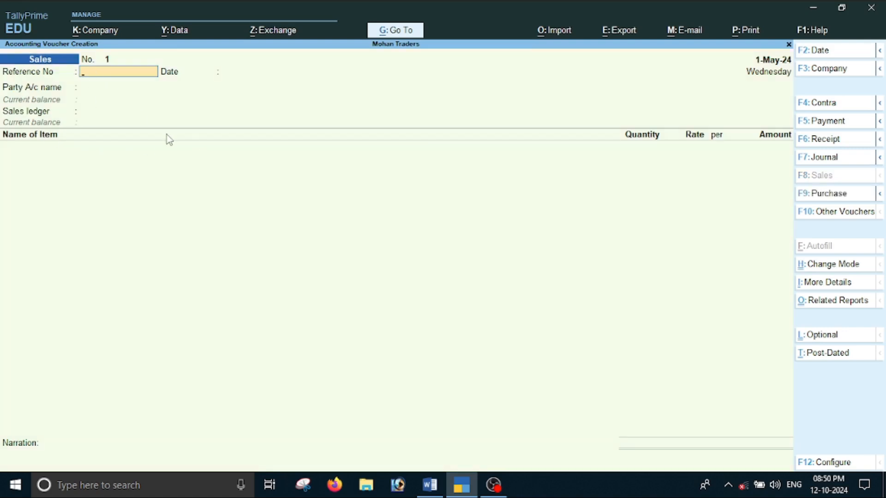
# Step: Check question 2's date in Word, set the sales voucher date to 1-5, and enter a reference number dated 1-May-24
pyautogui.hotkey('alt', 'Tab')
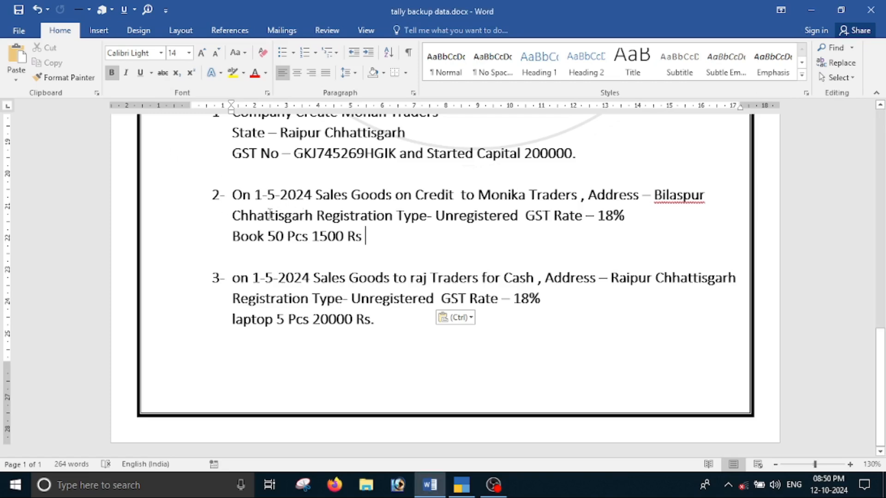
pyautogui.hotkey('alt', 'Tab')
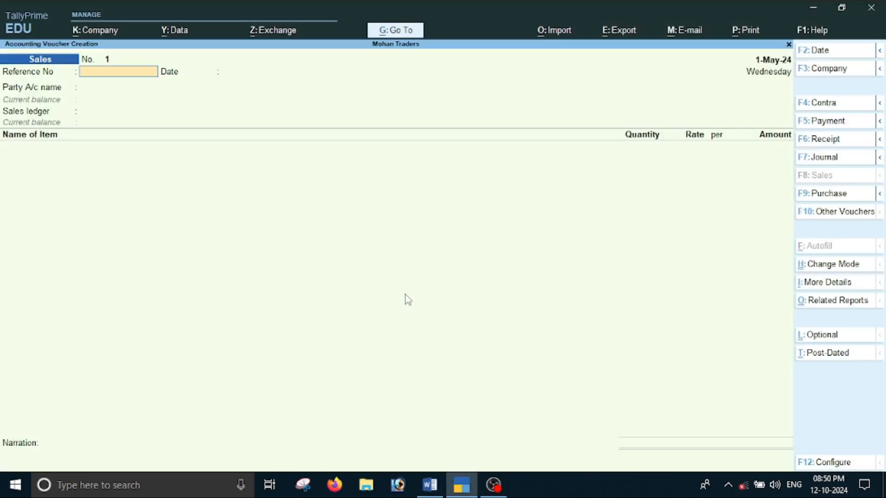
pyautogui.press('F2')
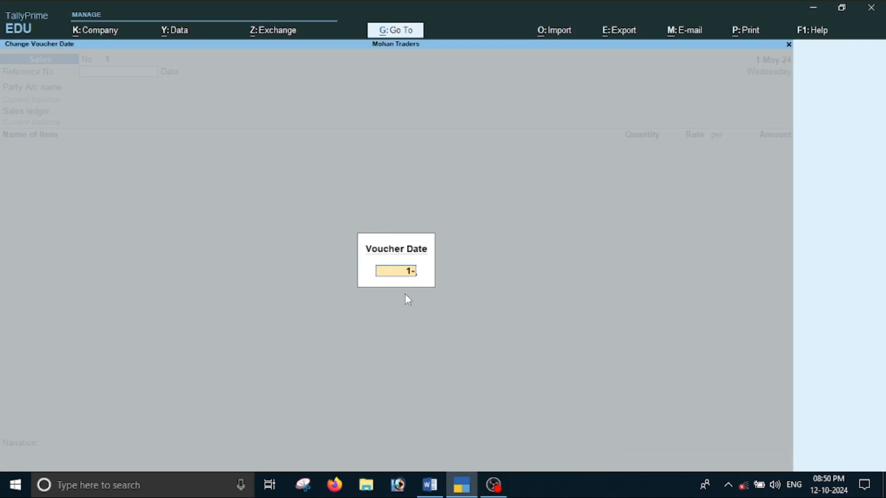
pyautogui.write('1-5')
pyautogui.press('Return')
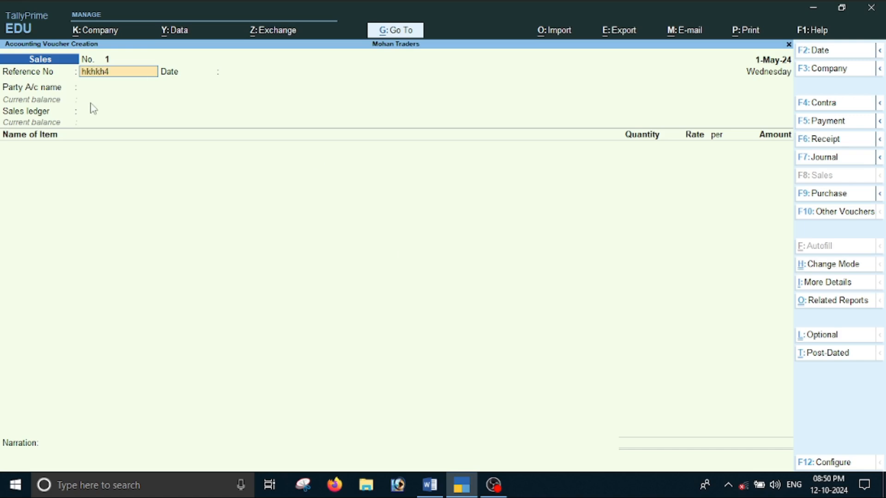
pyautogui.press('Return')
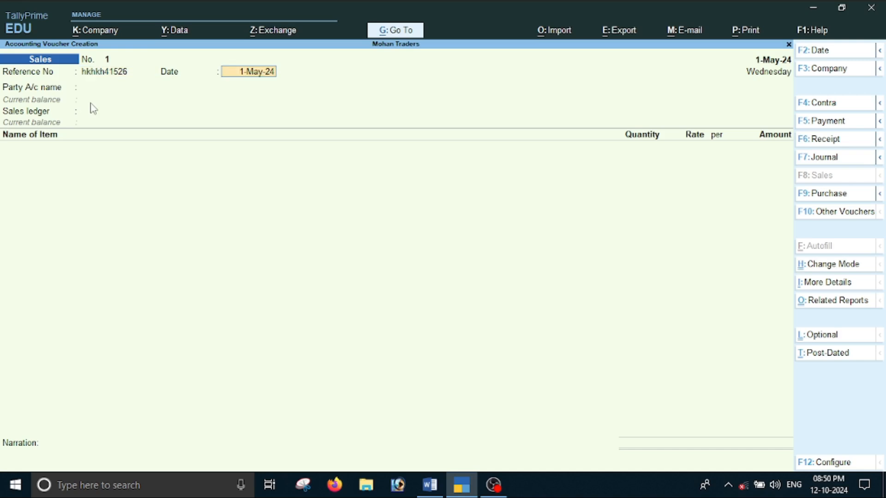
pyautogui.press('Return')
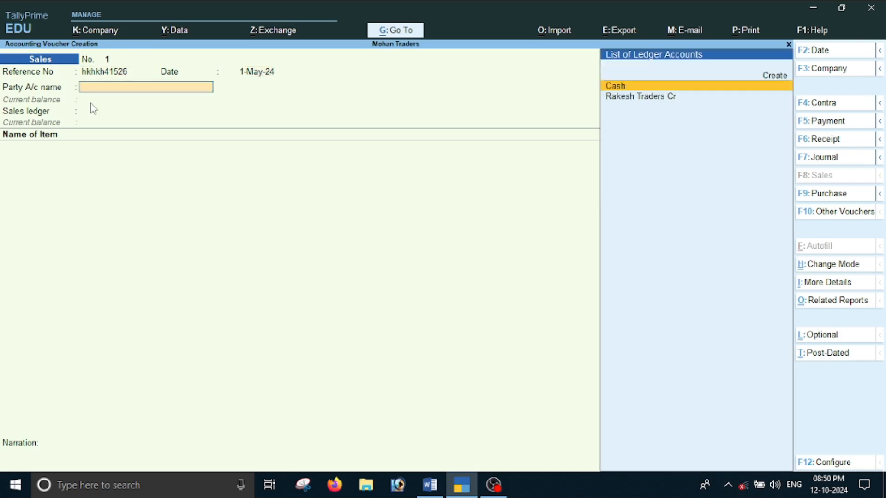
# Step: Check the credit party in question 2 and start a new party ledger named Monika Traders without an alias
pyautogui.hotkey('alt', 'Tab')
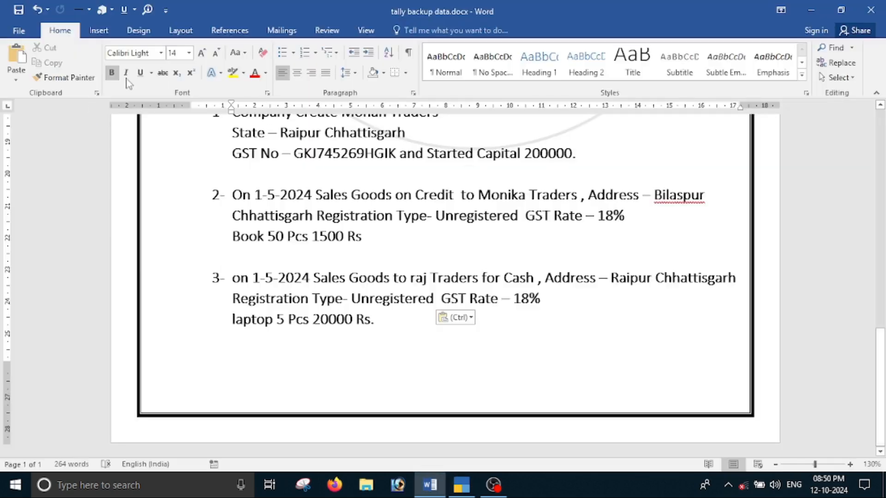
pyautogui.hotkey('alt', 'Tab')
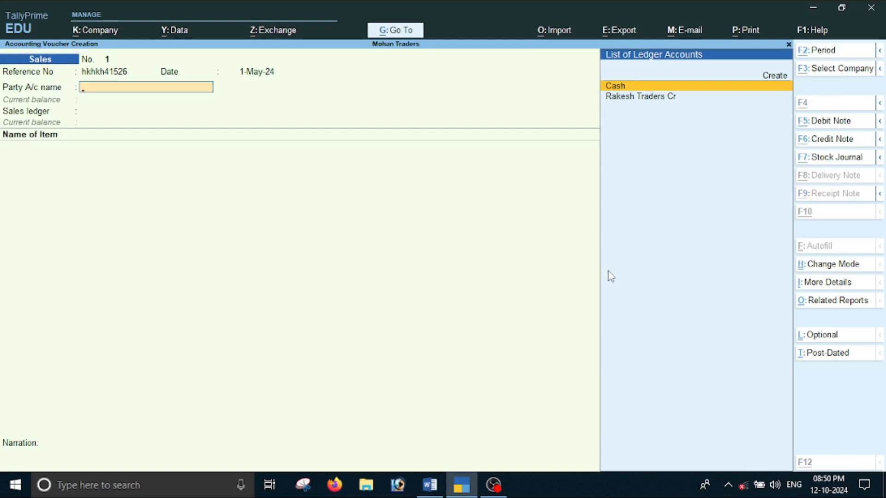
pyautogui.hotkey('alt', 'c')
pyautogui.write('Monika Traders')
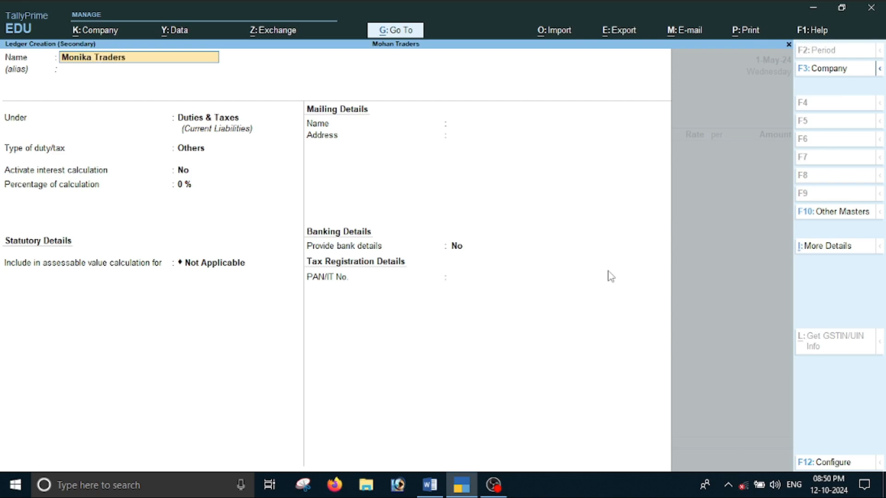
pyautogui.press('Return')
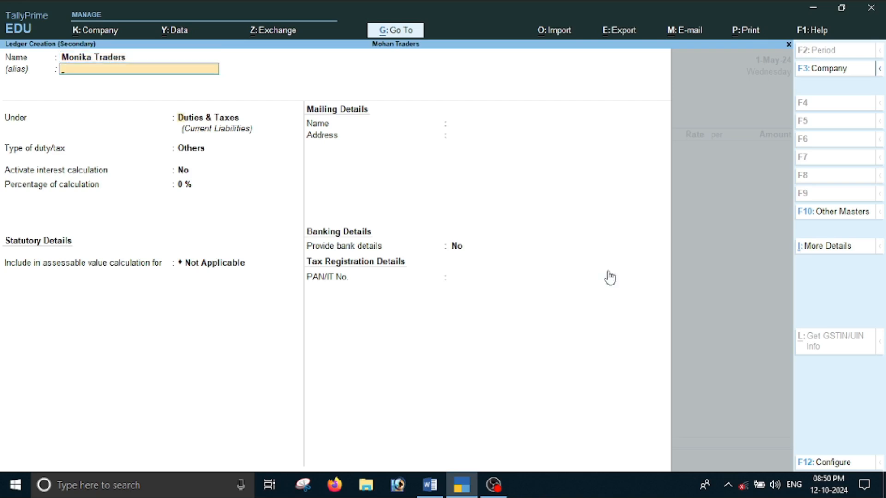
pyautogui.press('Return')
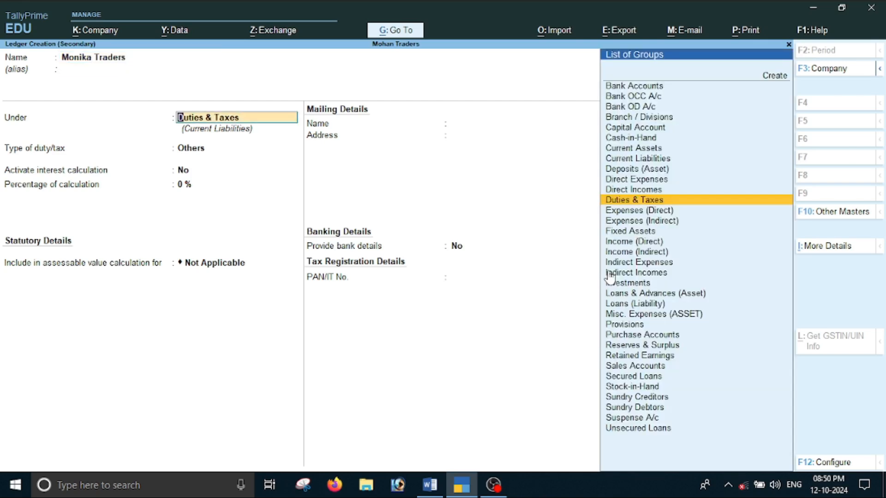
# Step: Place the Monika Traders ledger under the Sundry Debtors group
pyautogui.write('S')
pyautogui.press('Down')
pyautogui.press('Down')
pyautogui.press('Down')
pyautogui.press('Down')
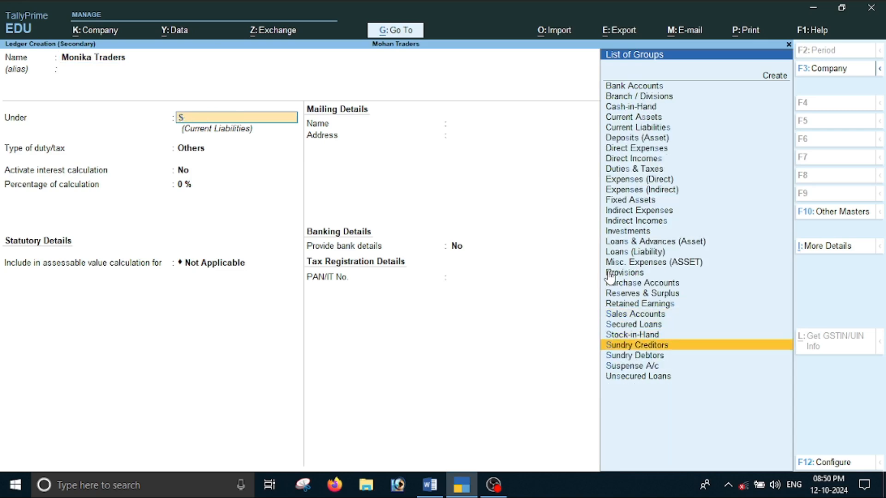
pyautogui.press('Return')
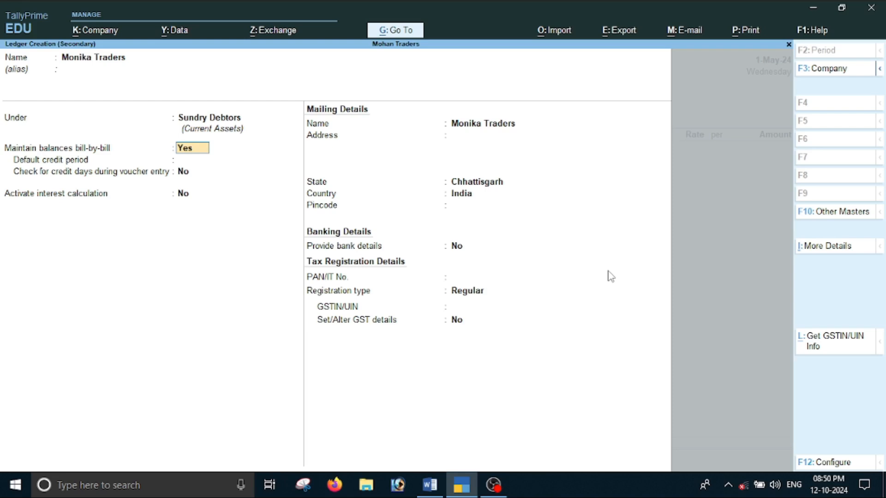
# Step: Accept bill-by-bill balances as Yes, credit days check and interest calculation as No, and Monika Traders as the mailing name
pyautogui.press('Return')
pyautogui.press('Return')
pyautogui.press('Return')
pyautogui.press('Return')
pyautogui.press('Return')
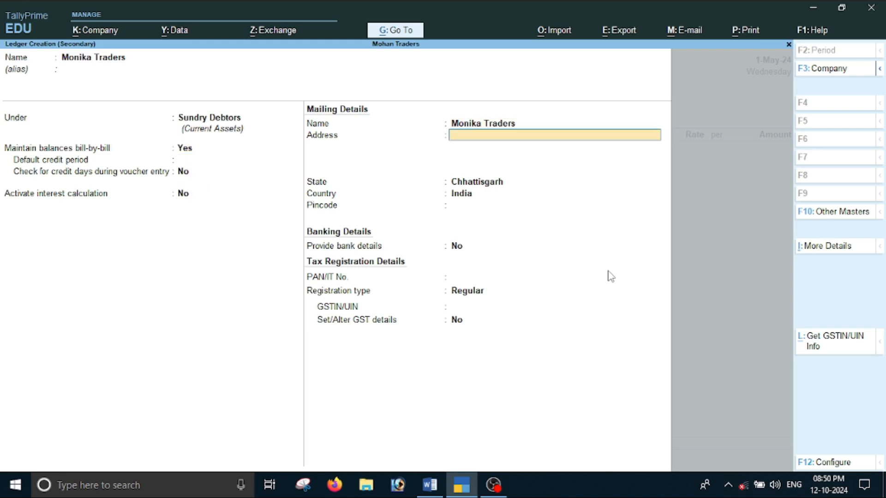
# Step: Leave Monika Traders' address, pincode and PAN blank, keep the state as Chhattisgarh, and set bank details to No
pyautogui.press('Return')
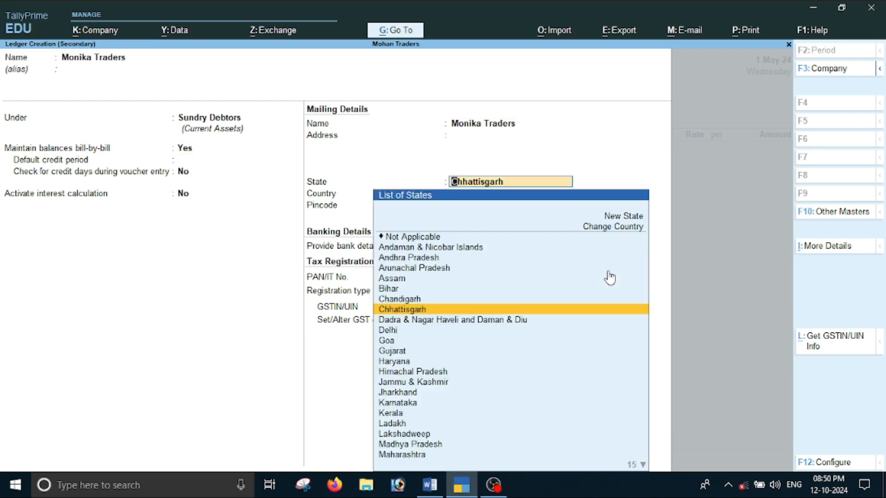
pyautogui.press('Return')
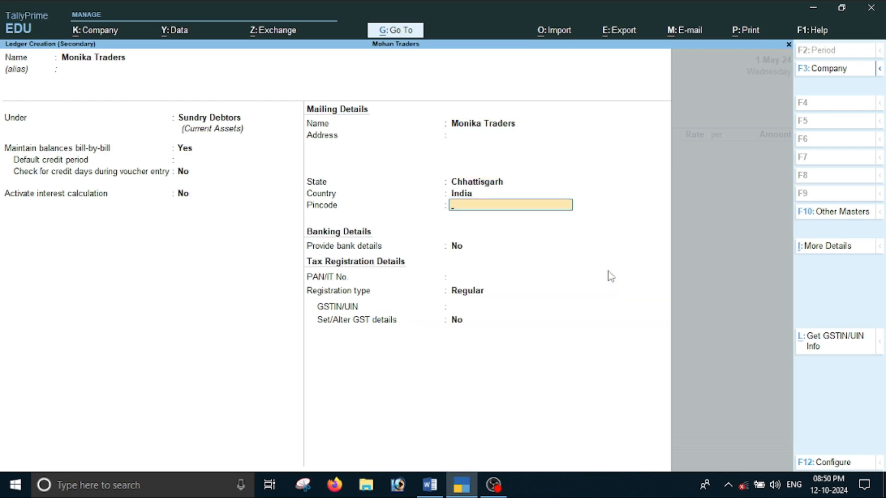
pyautogui.press('Return')
pyautogui.press('Return')
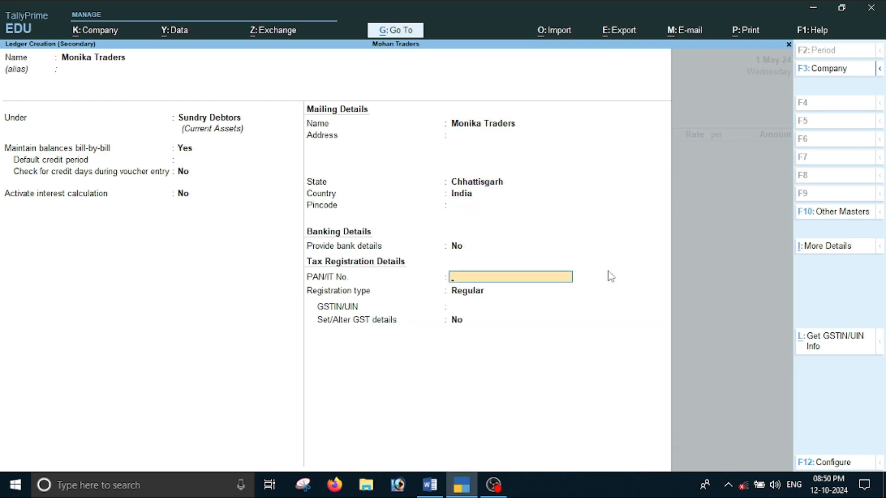
pyautogui.press('Return')
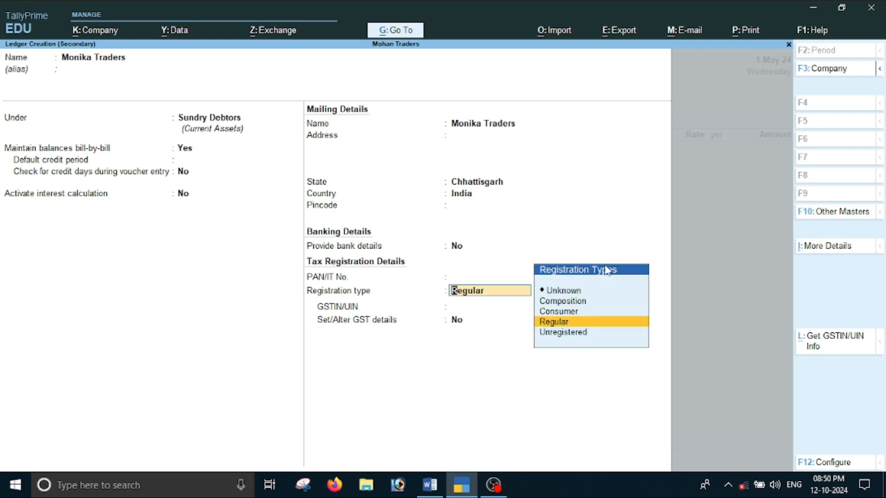
# Step: Check question 2's registration type in Word and set Monika Traders' registration type to Unregistered
pyautogui.hotkey('alt', 'Tab')
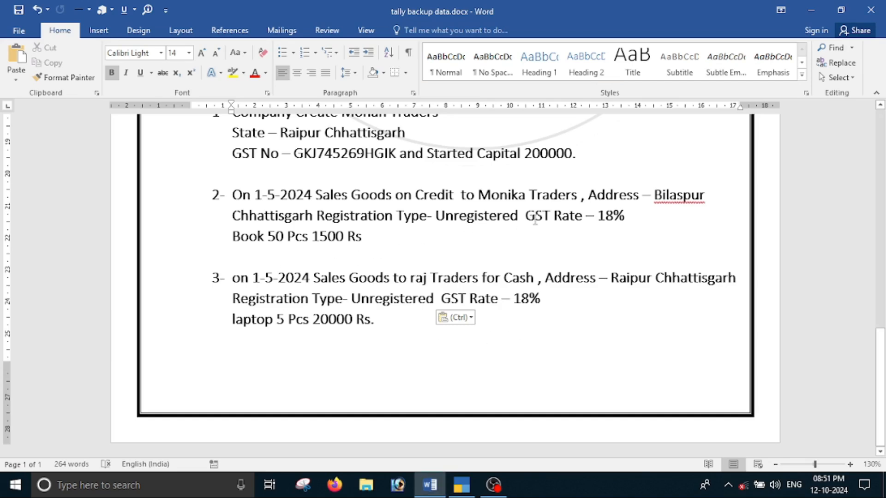
pyautogui.hotkey('alt', 'Tab')
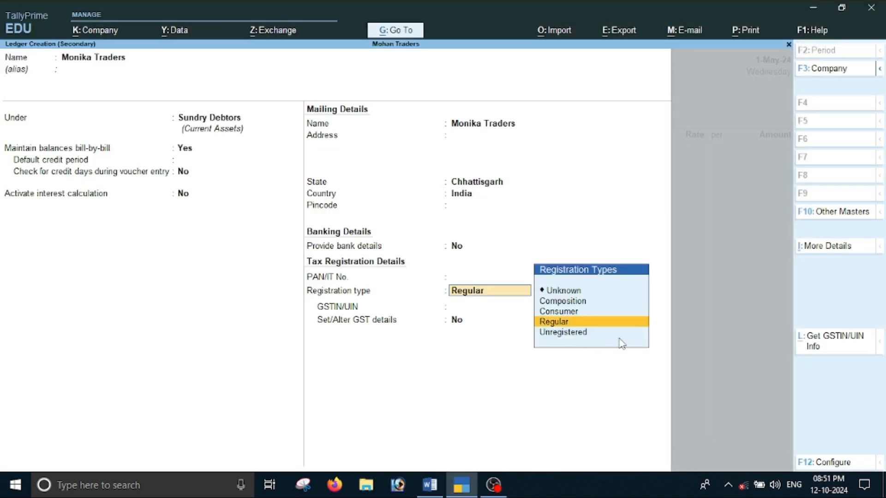
pyautogui.press('Down')
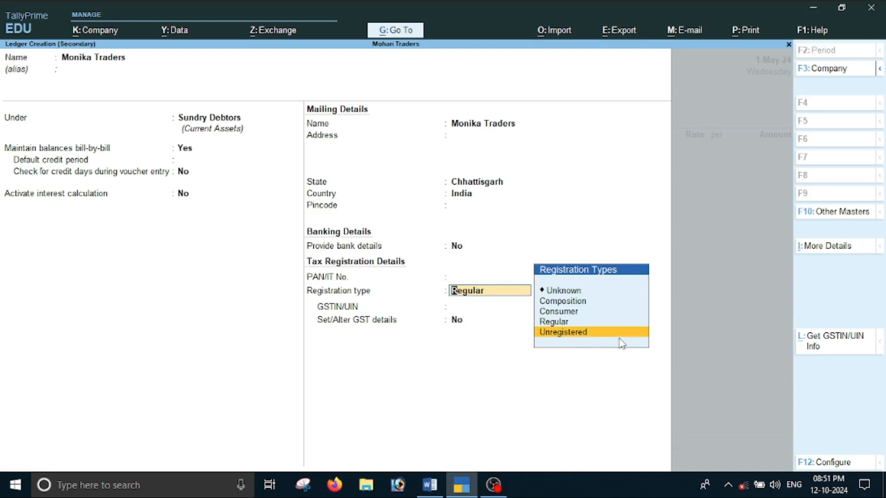
pyautogui.press('Return')
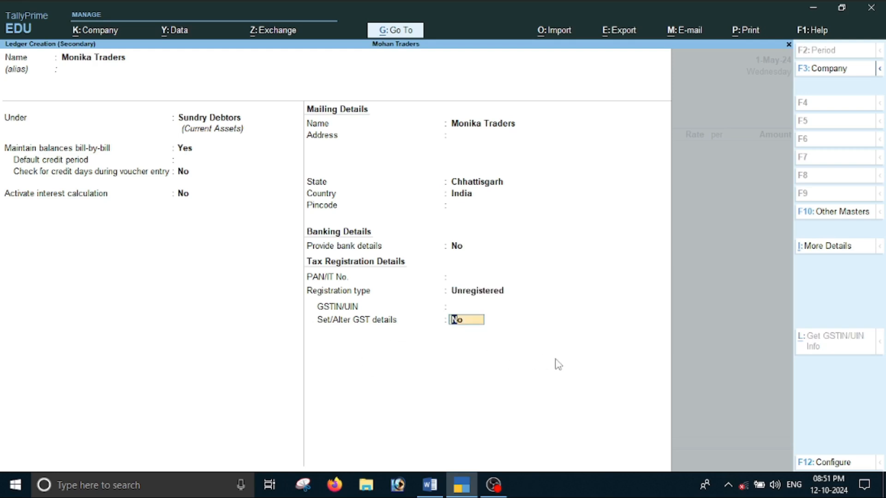
# Step: Switch Monika Traders' registration type to Regular to look at the GSTIN/UIN field, and return to the registration type
pyautogui.press('BackSpace')
pyautogui.press('Up')
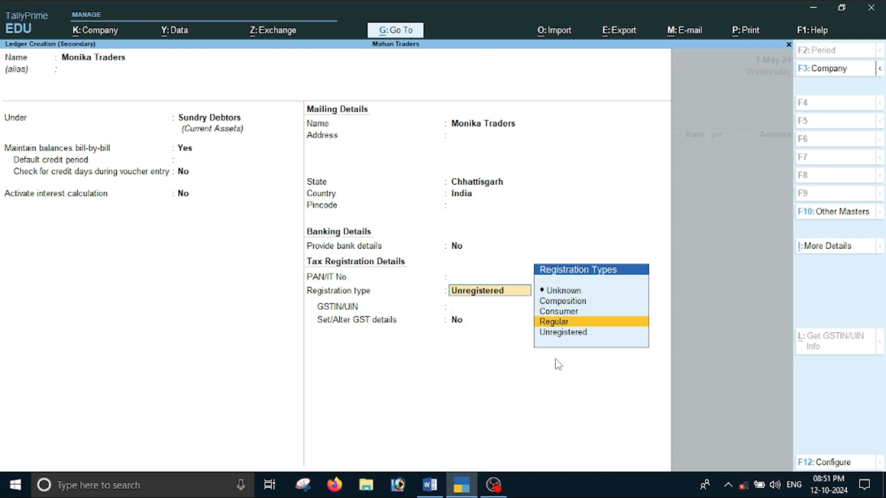
pyautogui.press('Return')
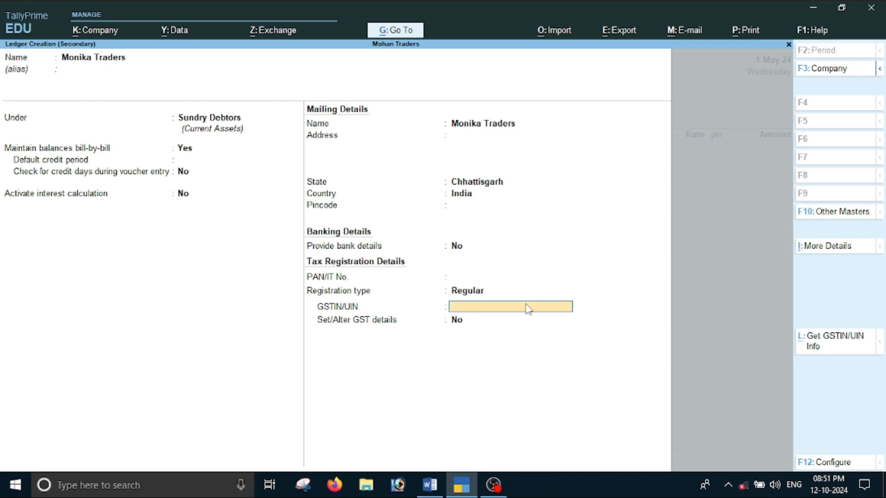
pyautogui.press('BackSpace')
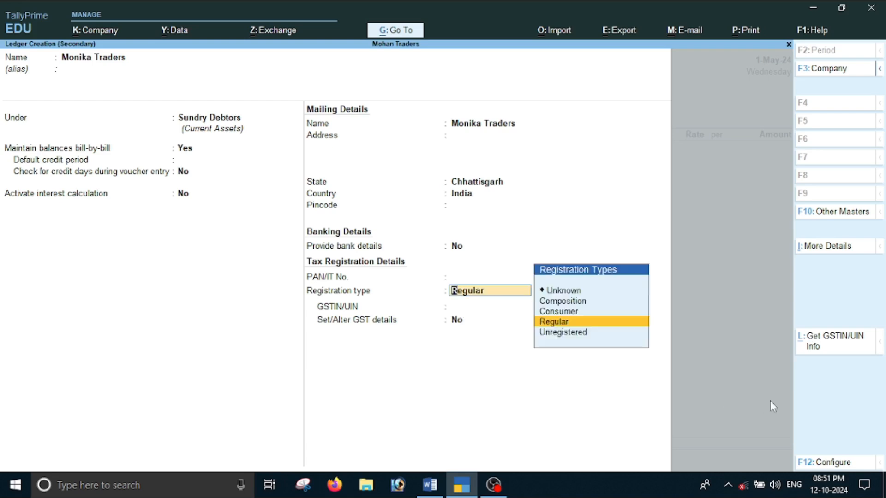
# Step: Choose Unregistered as the registration type, keep Set/Alter GST details at No, and save the Monika Traders ledger
pyautogui.press('Down')
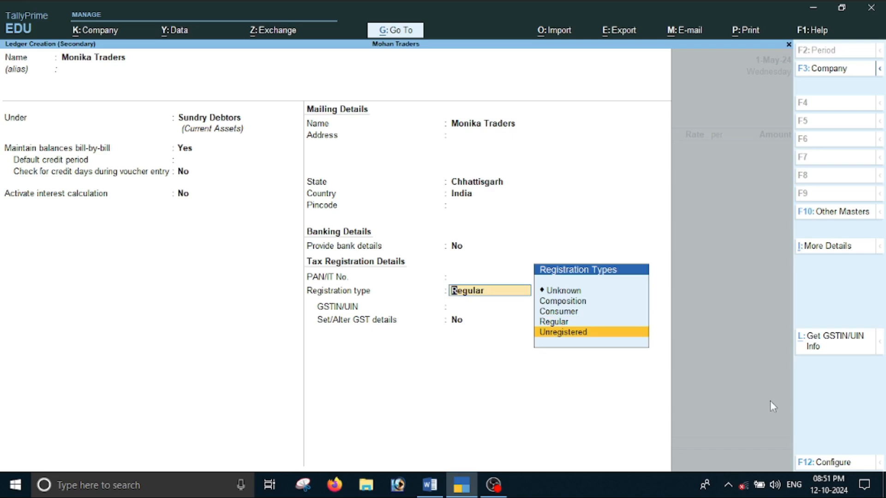
pyautogui.press('Return')
pyautogui.press('Return')
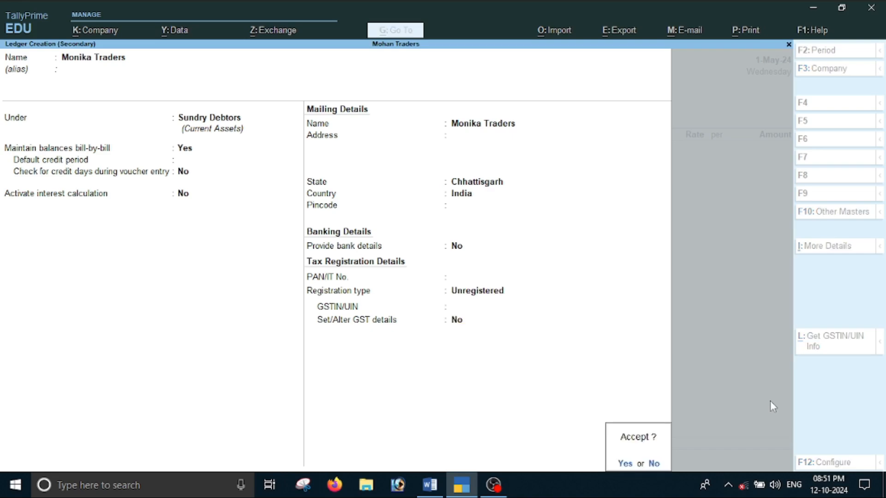
pyautogui.press('Return')
pyautogui.press('Return')
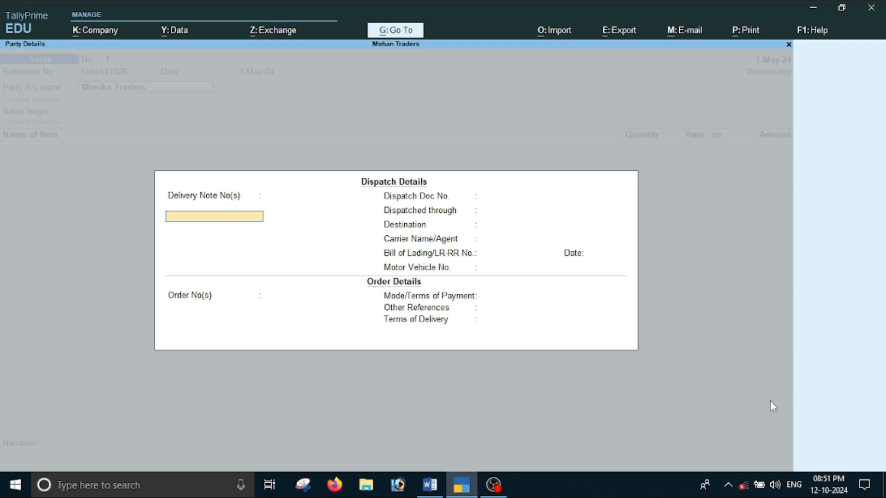
# Step: Leave all dispatch and order details of the sales voucher blank
pyautogui.press('Return')
pyautogui.press('Return')
pyautogui.press('Return')
pyautogui.press('Return')
pyautogui.press('Return')
pyautogui.press('Return')
pyautogui.press('Return')
pyautogui.press('Return')
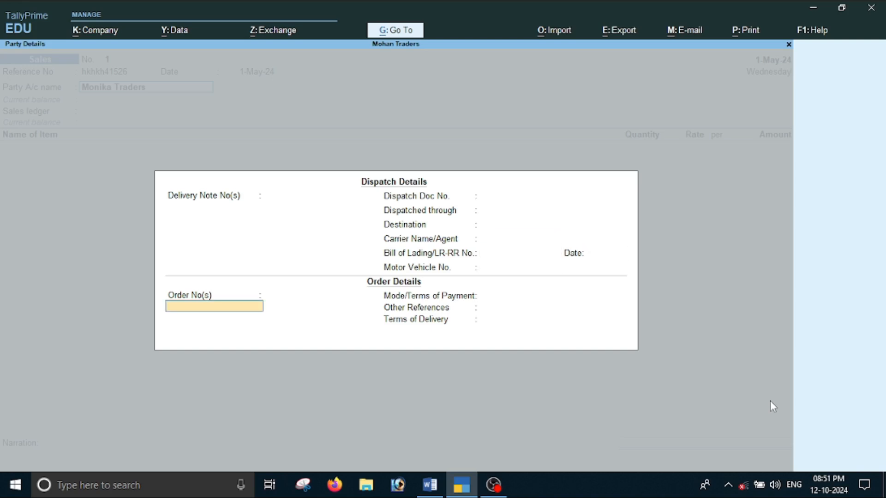
pyautogui.press('Return')
pyautogui.press('Return')
pyautogui.press('Return')
pyautogui.press('Return')
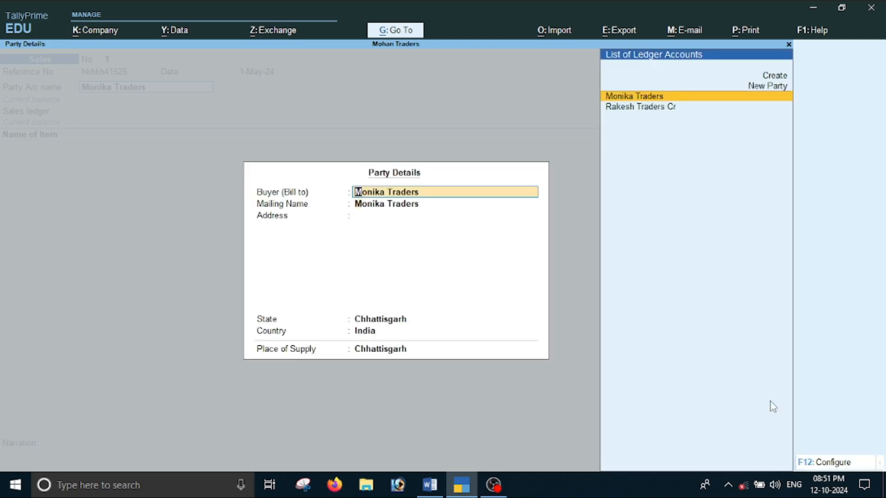
# Step: Accept the party details with Monika Traders as buyer and Chhattisgarh as state and place of supply
pyautogui.press('Return')
pyautogui.press('Return')
pyautogui.press('Return')
pyautogui.press('Return')
pyautogui.press('Return')
pyautogui.press('Return')
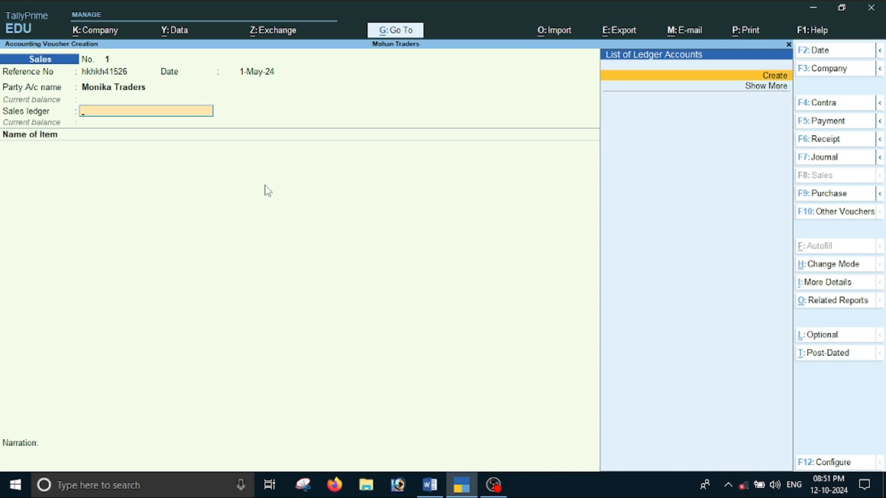
# Step: Start a new ledger named Sales for the voucher and place it under the Sales Accounts group
pyautogui.press('Return')
pyautogui.write('Sales')
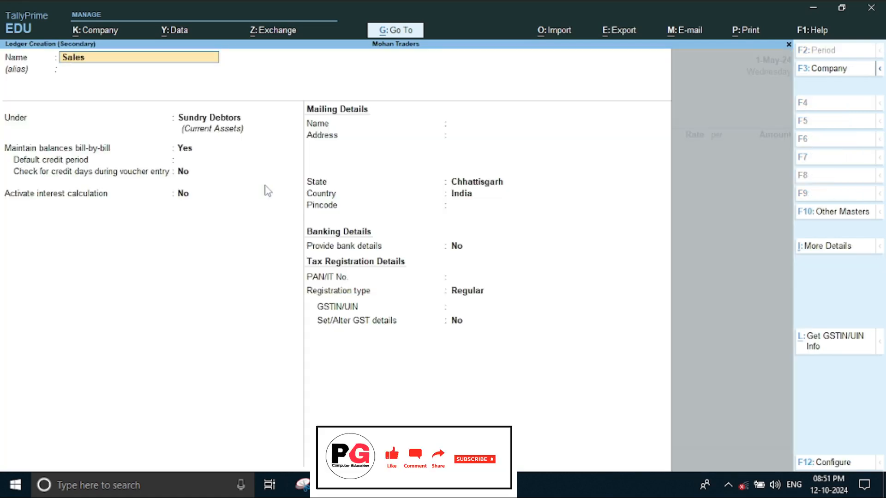
pyautogui.press('Return')
pyautogui.write('S')
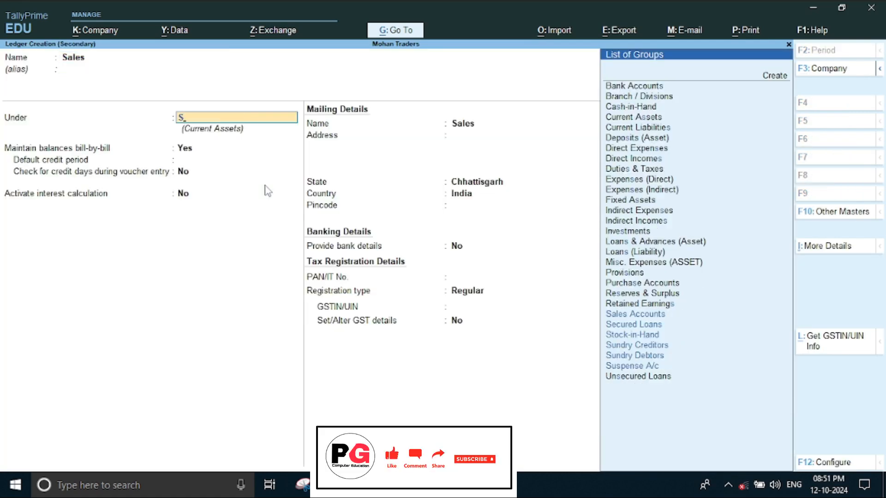
pyautogui.press('Down')
pyautogui.press('Up')
pyautogui.press('Return')
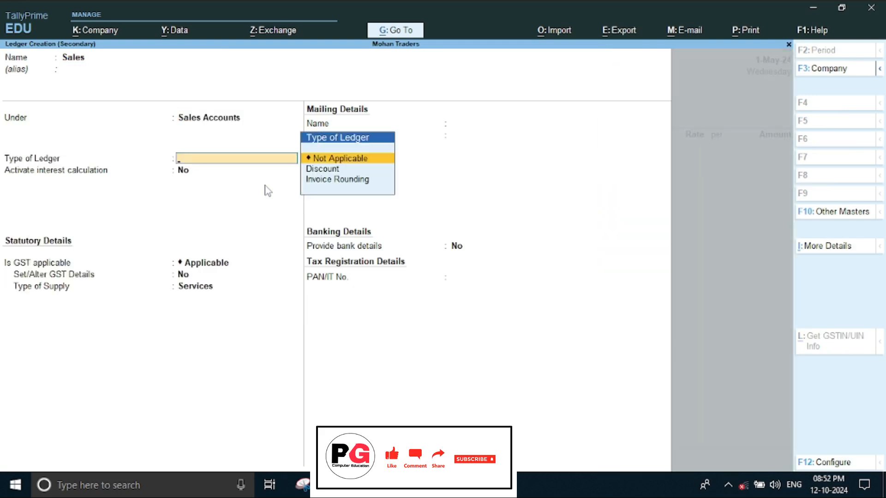
# Step: Keep the Sales ledger type Not Applicable and GST Applicable, set the type of supply to Goods, and save the ledger
pyautogui.press('Return')
pyautogui.press('Return')
pyautogui.press('Return')
pyautogui.press('Return')
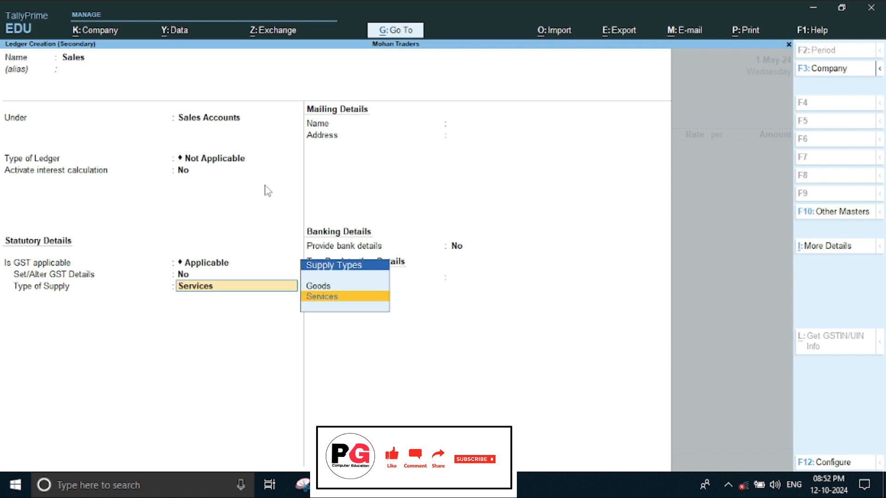
pyautogui.press('Up')
pyautogui.press('Return')
pyautogui.press('Return')
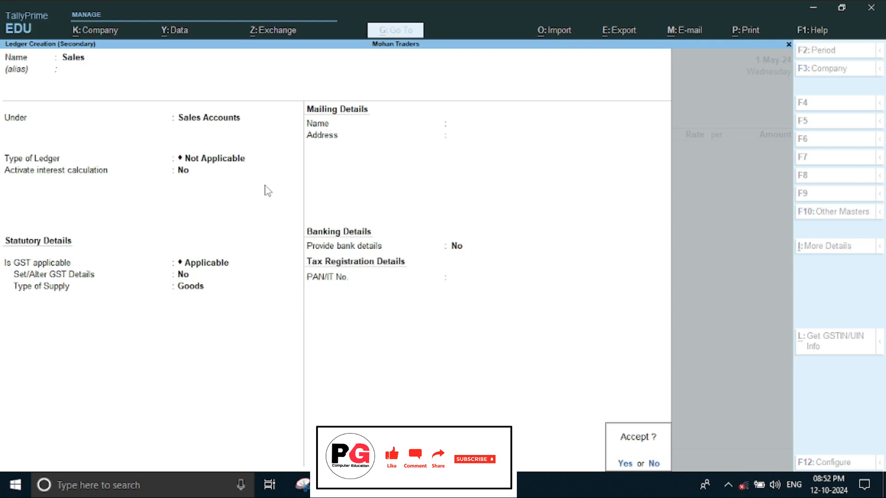
pyautogui.press('Return')
pyautogui.press('Return')
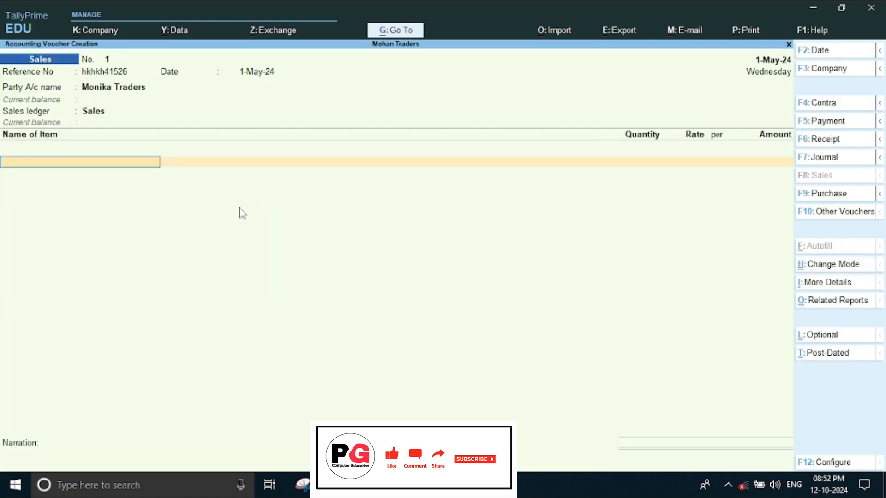
# Step: Check question 2's goods in Word and add the stock item Book with a quantity of 50 pcs
pyautogui.hotkey('alt', 'Tab')
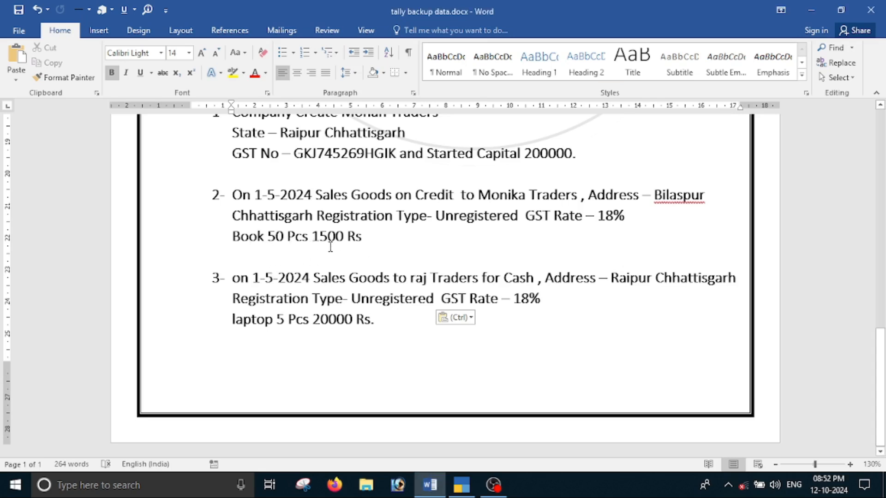
pyautogui.hotkey('alt', 'Tab')
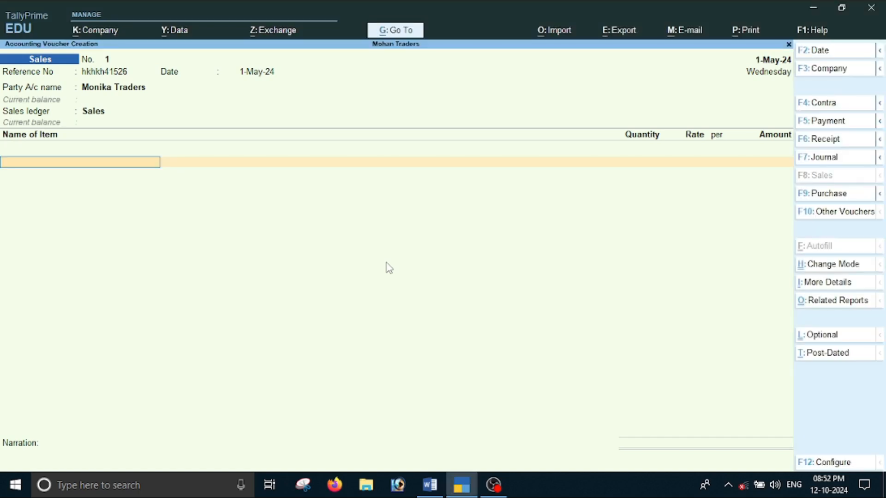
pyautogui.write('B')
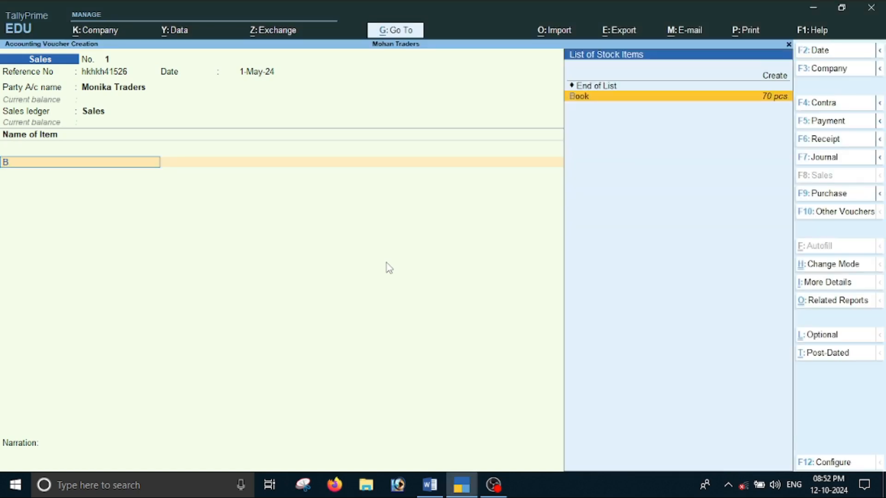
pyautogui.press('Return')
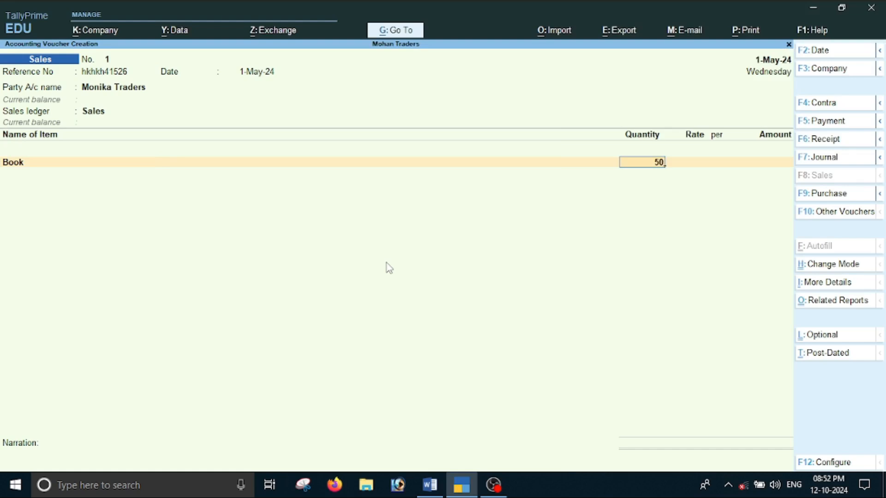
pyautogui.press('Return')
# Step: Check the Book price in Word, set the rate to 1500 per pcs, and accept the item line
pyautogui.hotkey('alt', 'Tab')
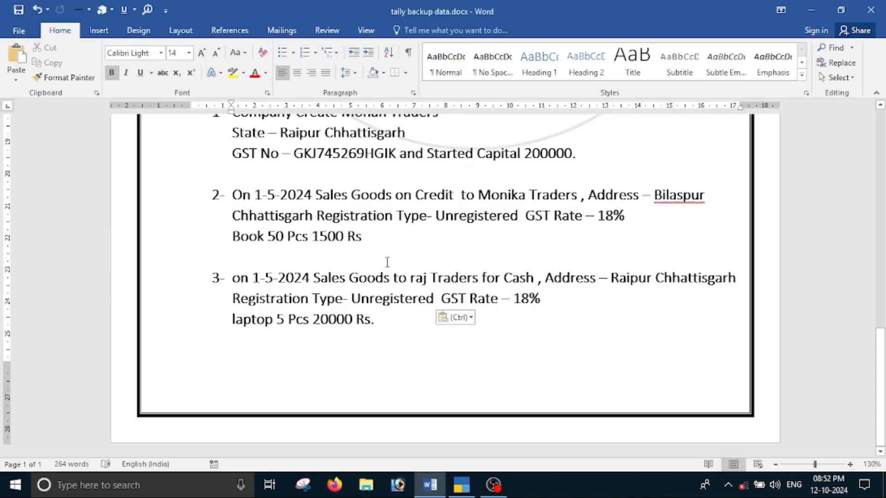
pyautogui.hotkey('alt', 'Tab')
pyautogui.write('1500')
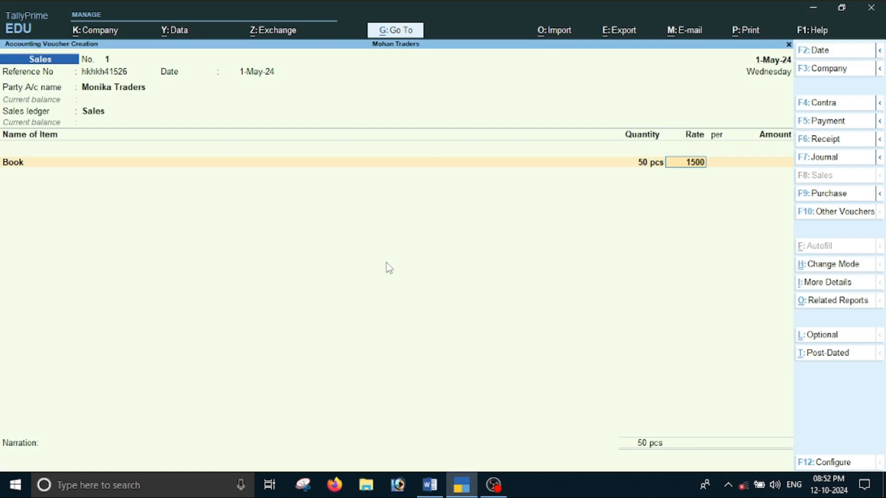
pyautogui.press('Return')
pyautogui.press('Return')
pyautogui.press('Return')
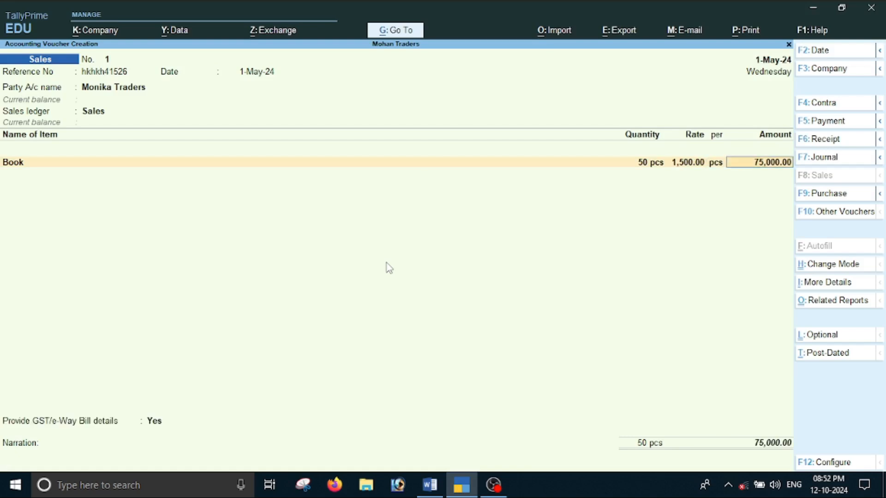
pyautogui.press('Return')
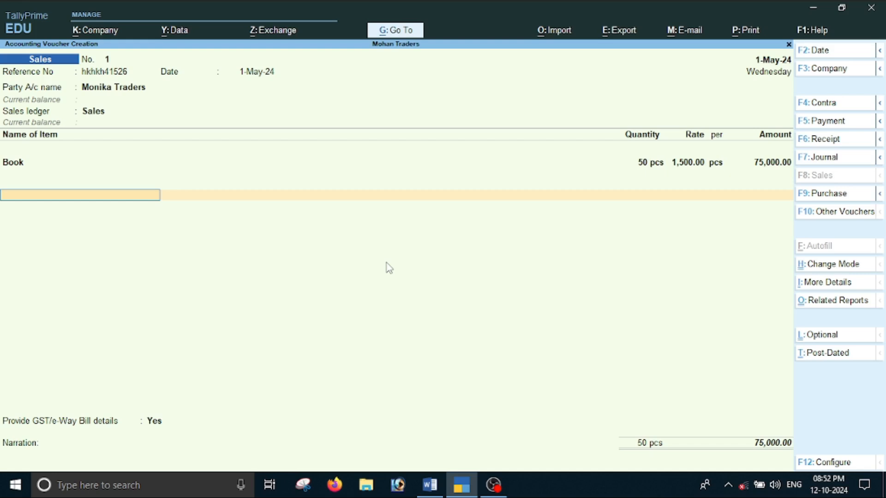
# Step: Review in Word which taxes apply to intrastate sales and add the Cgst ledger below the Book item
pyautogui.hotkey('alt', 'Tab')
pyautogui.scroll(7, 442, 257)
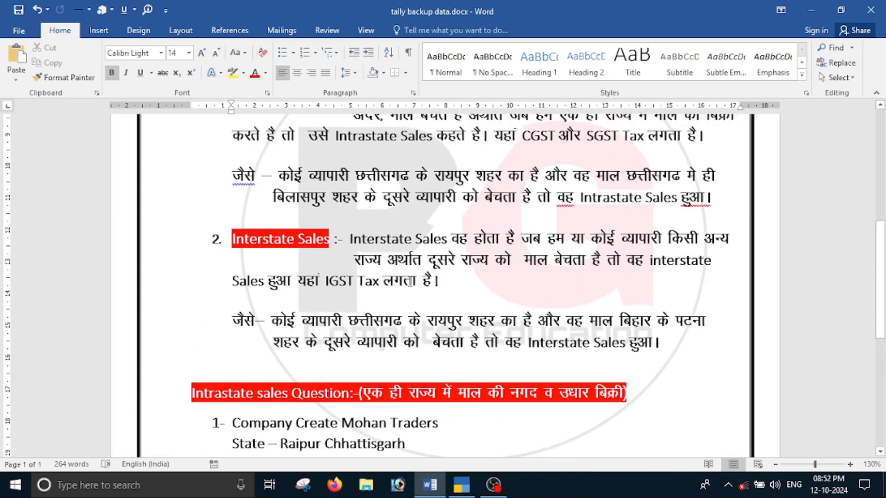
pyautogui.scroll(3, 441, 256)
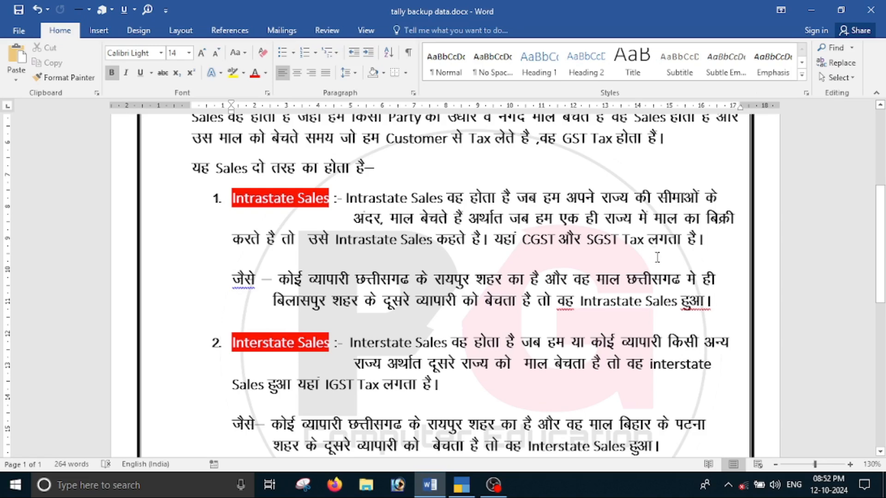
pyautogui.hotkey('alt', 'Tab')
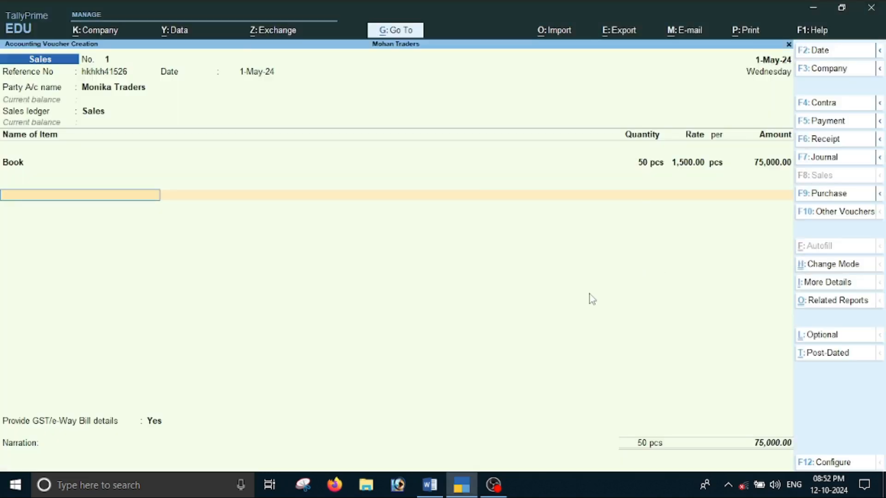
pyautogui.write('C')
pyautogui.press('Return')
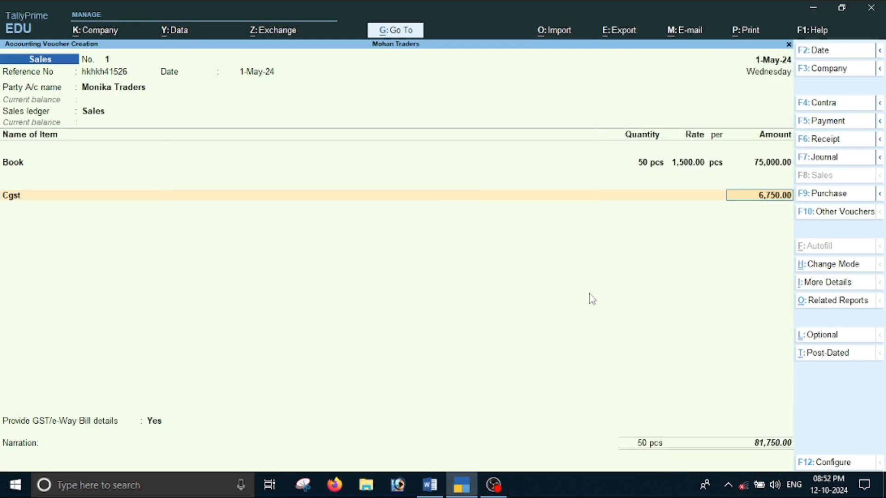
# Step: Accept the Cgst amount and add the Sgst ledger below it to complete the voucher's tax lines
pyautogui.press('Return')
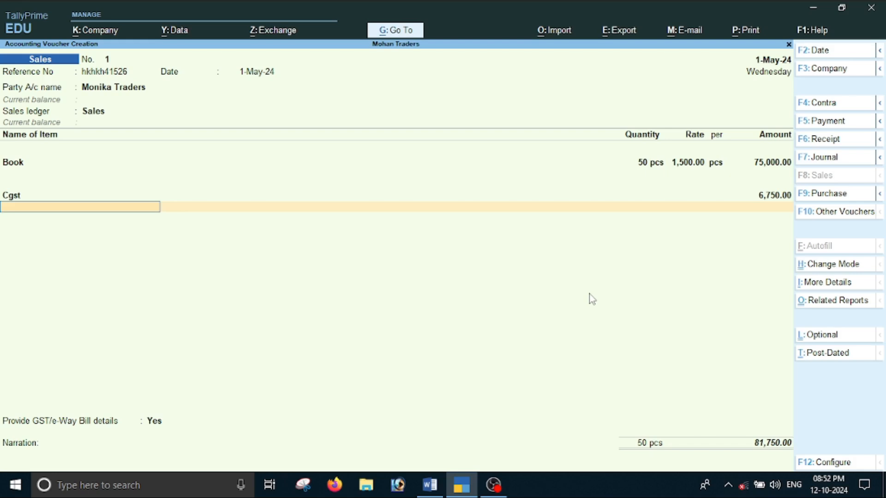
pyautogui.write('S')
pyautogui.press('Down')
pyautogui.press('Return')
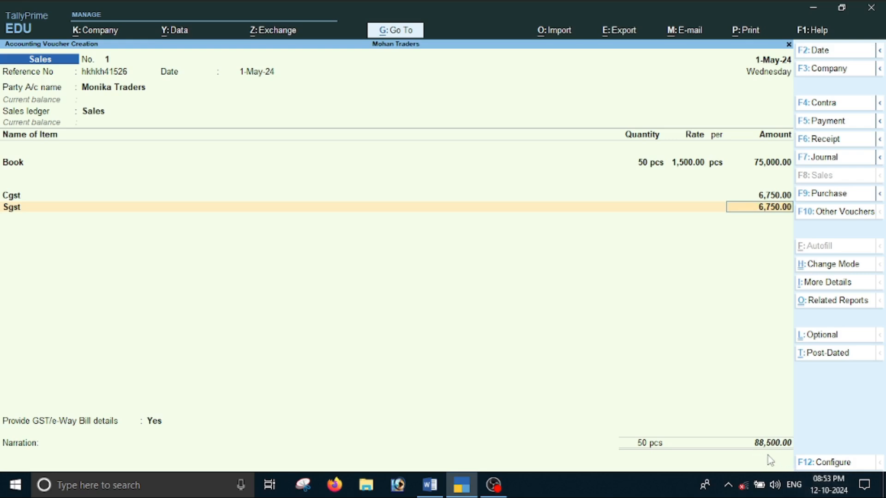
pyautogui.press('Return')
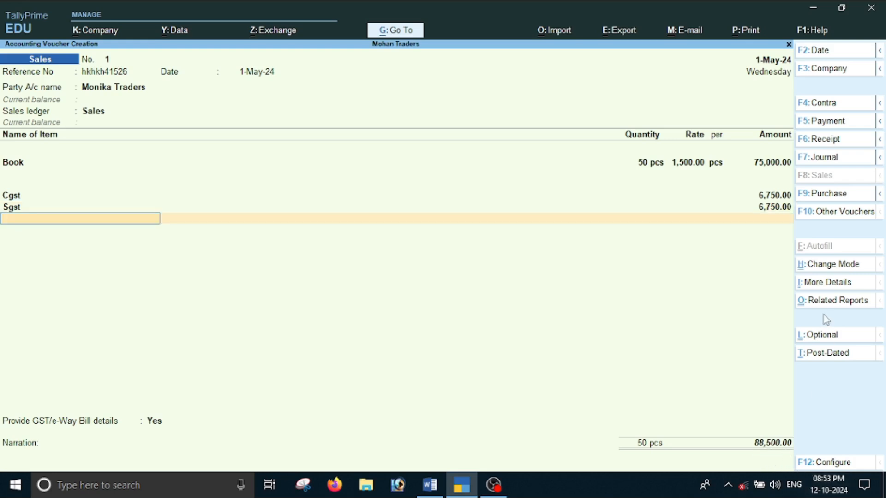
pyautogui.press('Return')
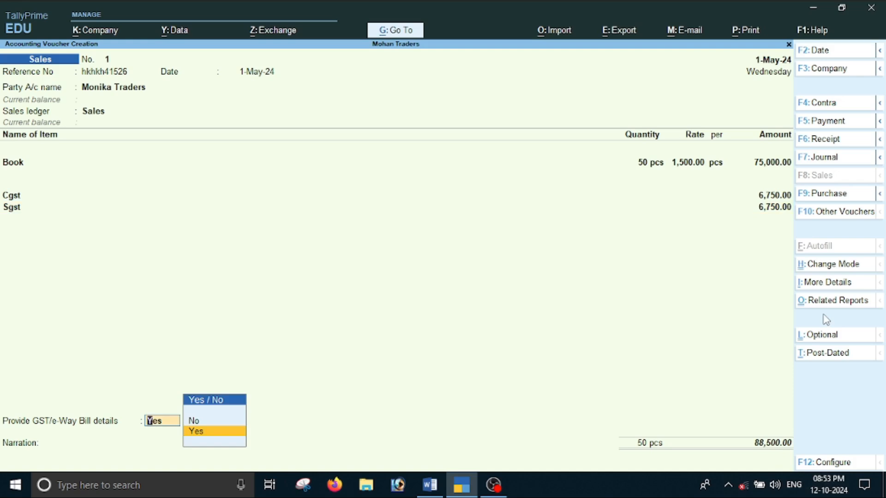
# Step: Set Provide GST/e-Way Bill details to No and record the Monika Traders bill as a New Ref for the full amount
pyautogui.press('Up')
pyautogui.press('Return')
pyautogui.press('Return')
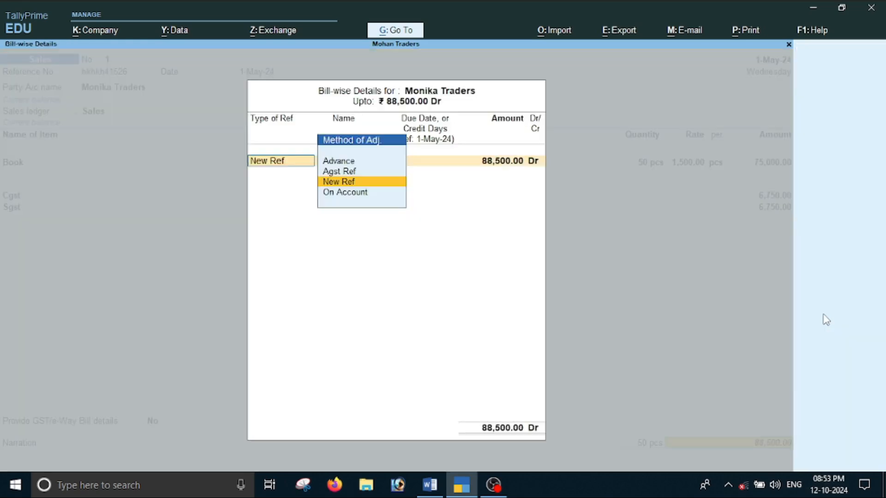
pyautogui.press('Return')
pyautogui.press('Return')
pyautogui.press('Return')
pyautogui.press('Return')
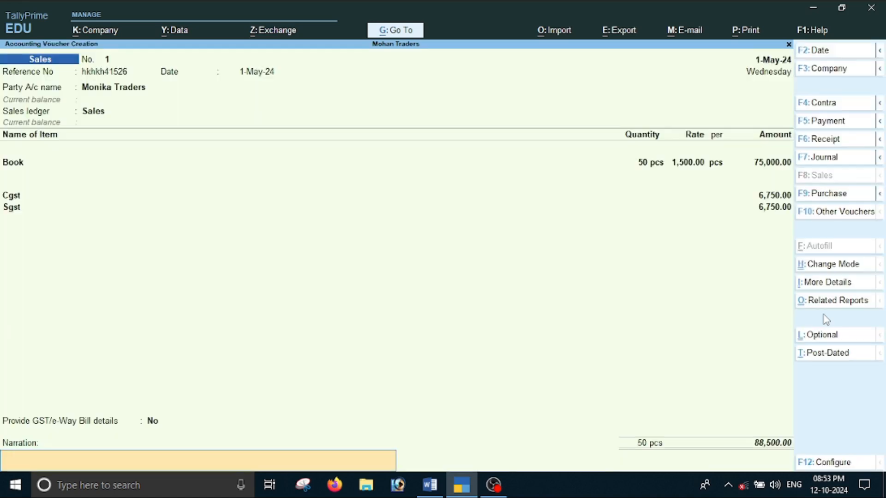
# Step: Leave the narration blank and save the Monika Traders sales voucher, agreeing to send its details for e-Way Bill generation
pyautogui.press('Return')
pyautogui.press('Return')
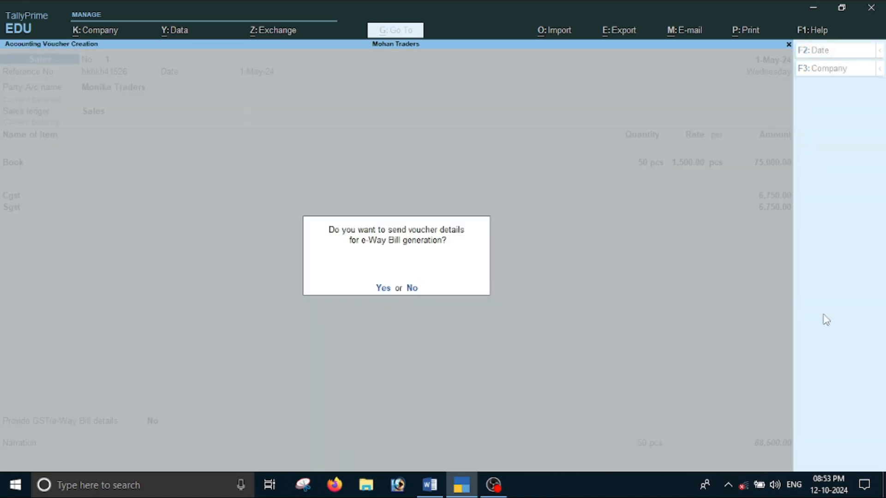
pyautogui.press('Return')
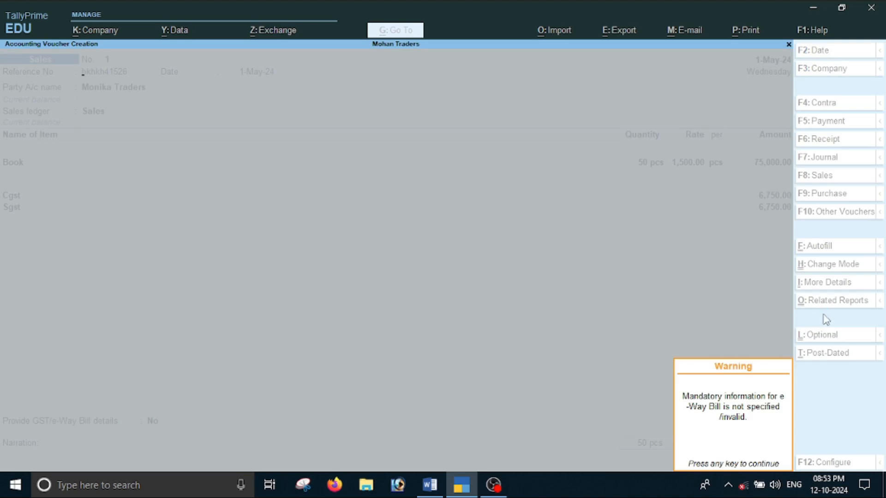
pyautogui.press('Return')
# Step: Review question 3 in the Word sheet, noting the sale date, customer and payment mode, and return to TallyPrime
pyautogui.hotkey('alt', 'Tab')
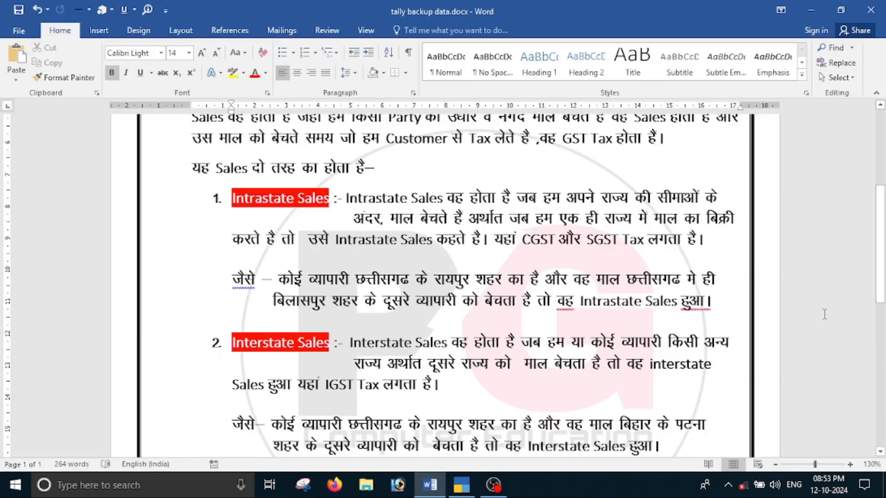
pyautogui.scroll(-10, 590, 323)
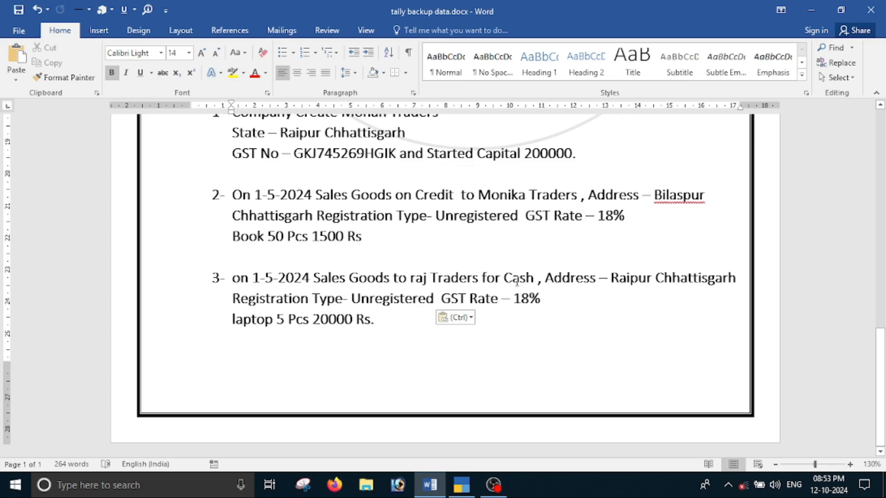
pyautogui.moveTo(503, 282); pyautogui.dragTo(520, 282)
pyautogui.click(547, 307)
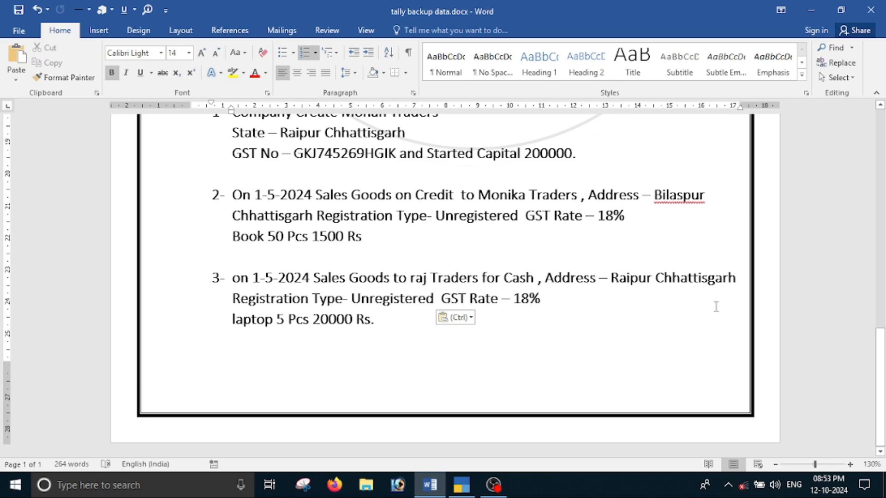
pyautogui.hotkey('alt', 'Tab')
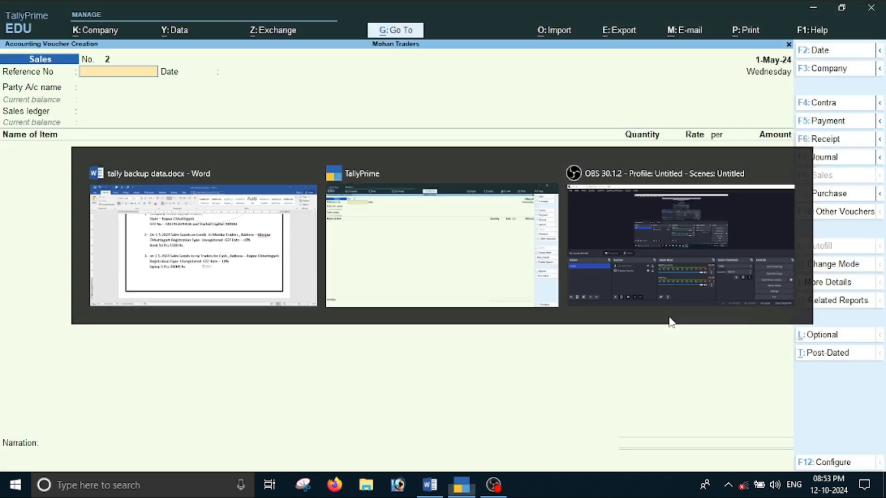
pyautogui.hotkey('alt', 'Tab')
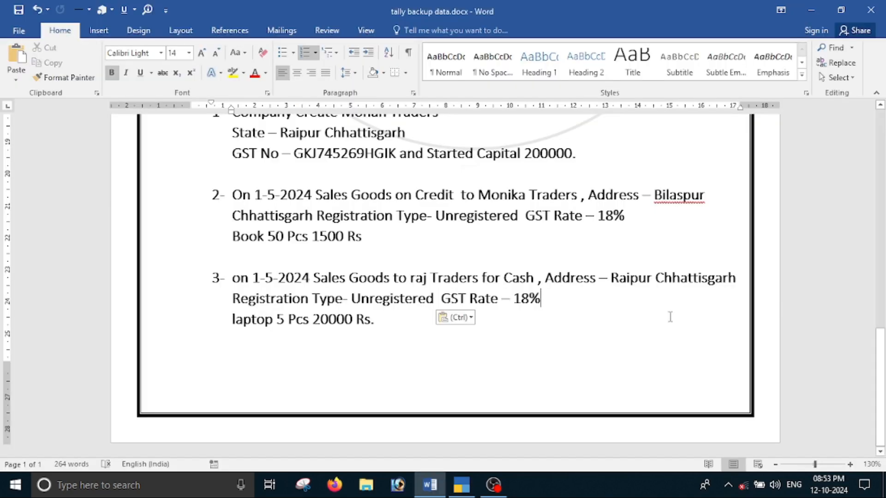
pyautogui.hotkey('alt', 'Tab')
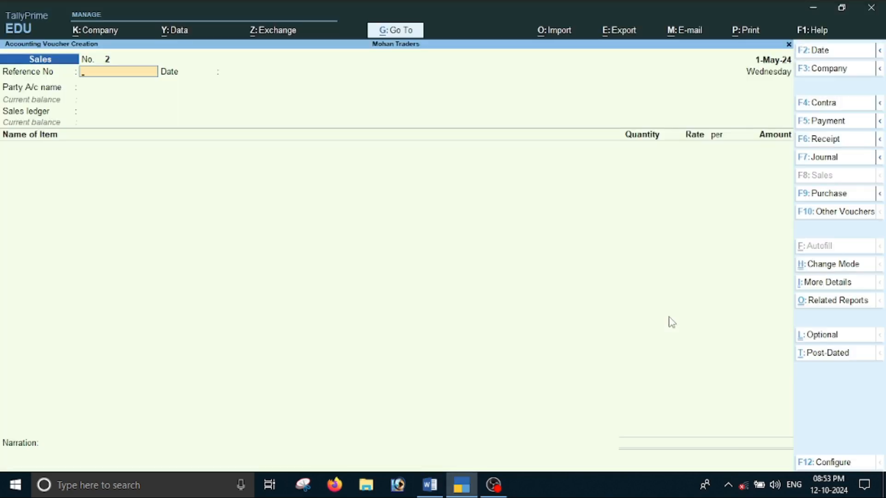
# Step: Date the new sales voucher 1-5, enter the reference number hjkh454, and keep the reference date 1-May-24
pyautogui.press('F2')
pyautogui.write('1-5')
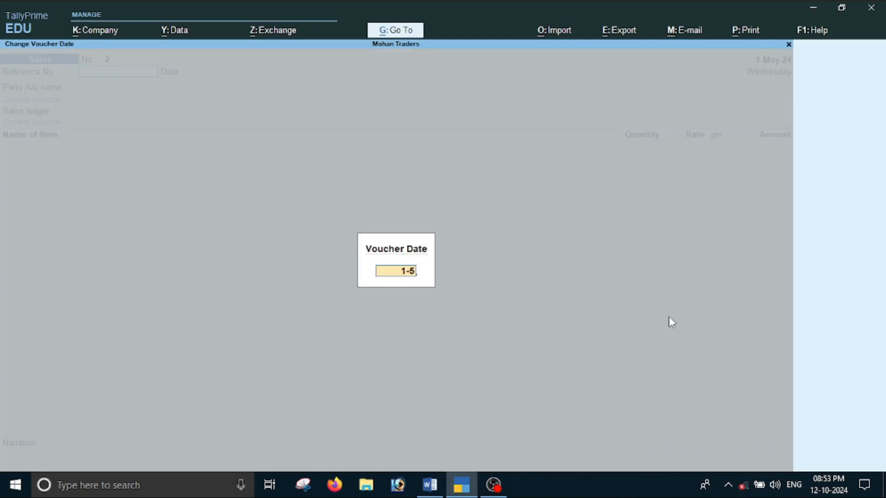
pyautogui.press('Return')
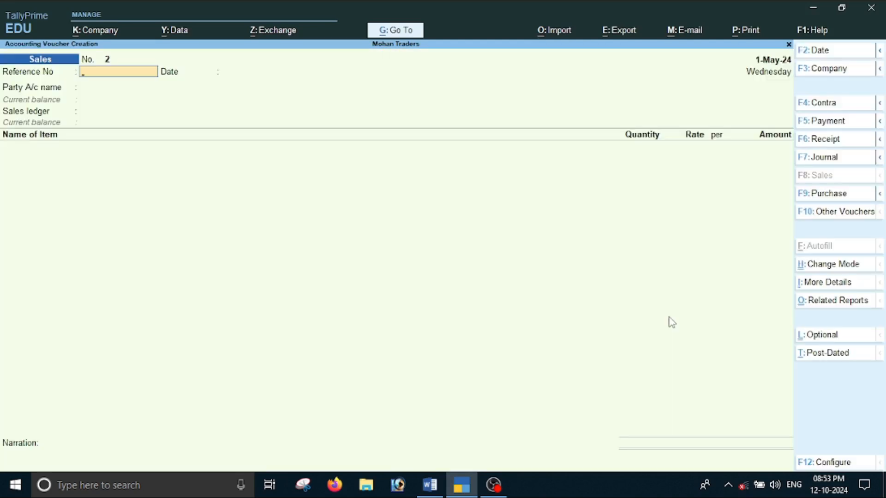
pyautogui.write('hjkh454')
pyautogui.press('Return')
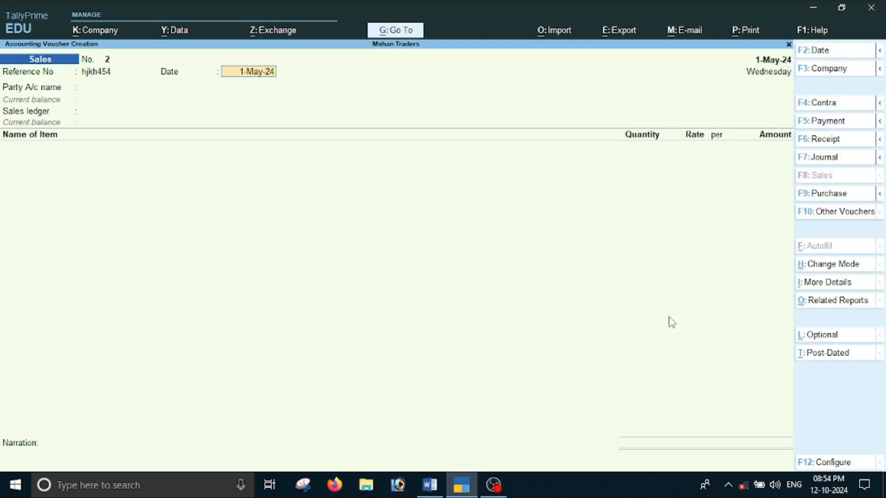
pyautogui.press('Return')
# Step: Check question 3's payment mode in Word, select Cash as the party account, and leave the dispatch and order details blank
pyautogui.hotkey('alt', 'Tab')
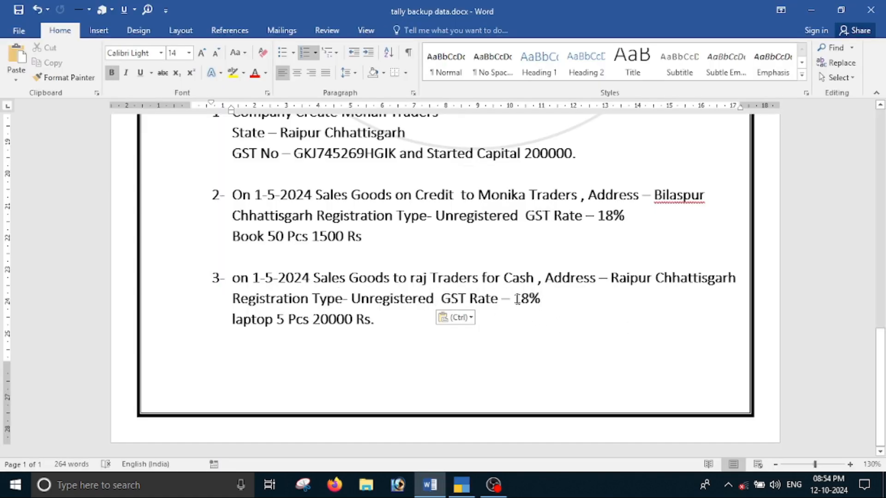
pyautogui.hotkey('alt', 'Tab')
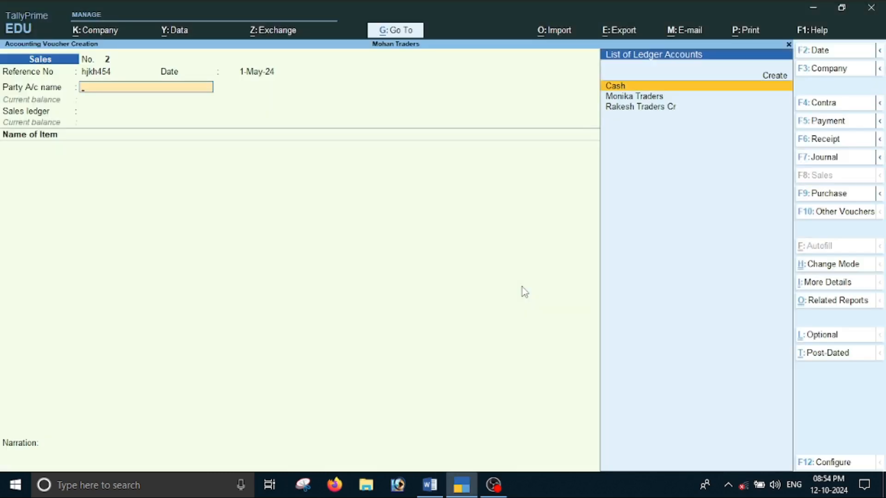
pyautogui.press('Return')
pyautogui.press('Return')
pyautogui.press('Return')
pyautogui.press('Return')
pyautogui.press('Return')
pyautogui.press('Return')
pyautogui.press('Return')
pyautogui.press('Return')
pyautogui.press('Return')
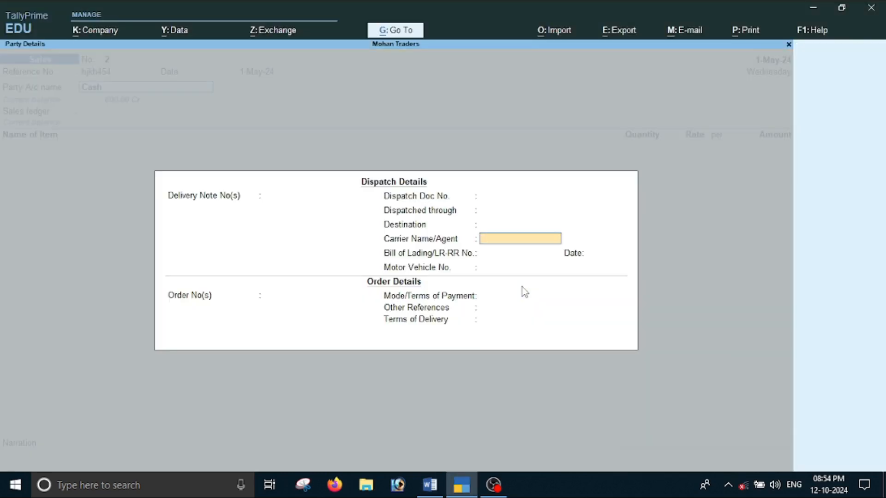
pyautogui.press('Return')
pyautogui.press('Return')
pyautogui.press('Return')
pyautogui.press('Return')
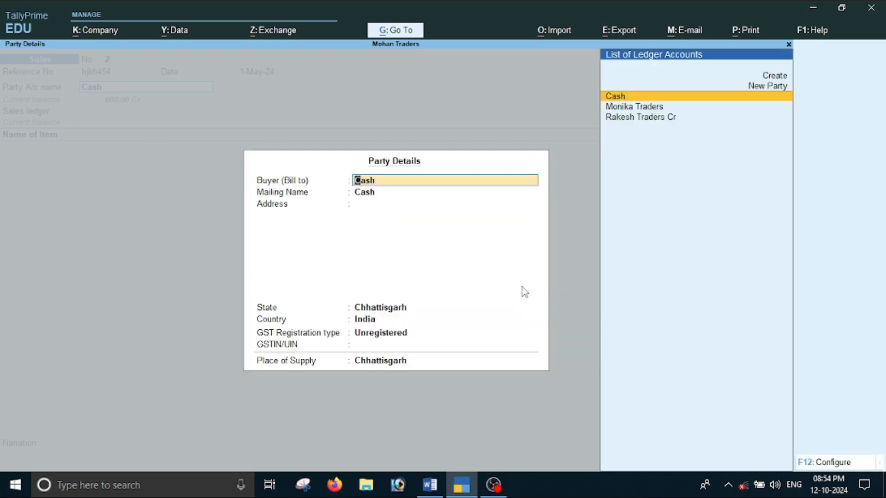
# Step: Check the customer in Word and set the buyer and mailing name to Raj Traders, leaving the address blank
pyautogui.hotkey('alt', 'Tab')
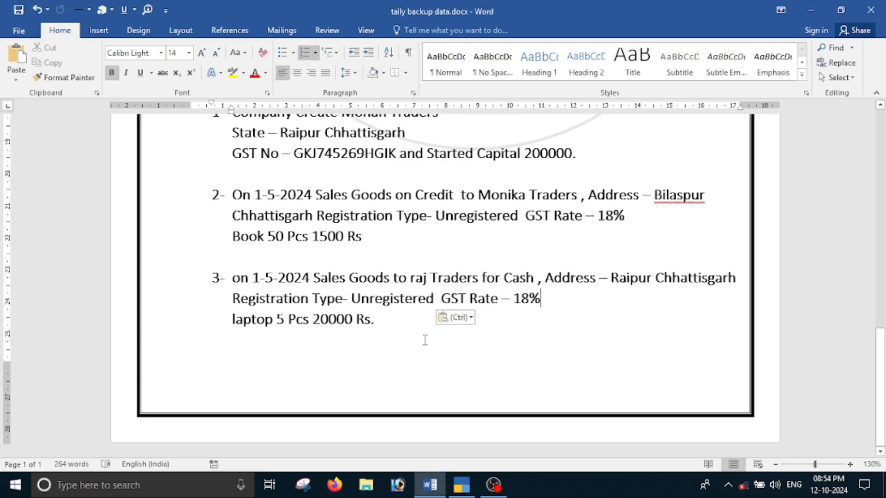
pyautogui.hotkey('alt', 'Tab')
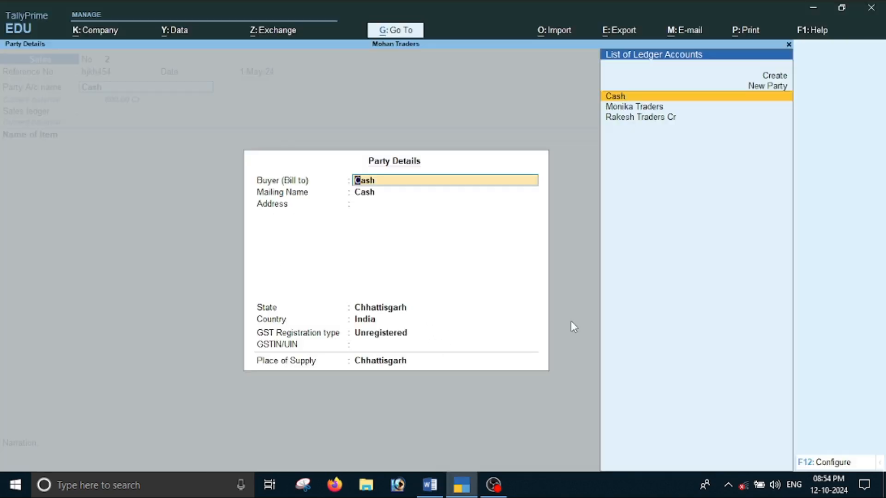
pyautogui.write('Raj Traders')
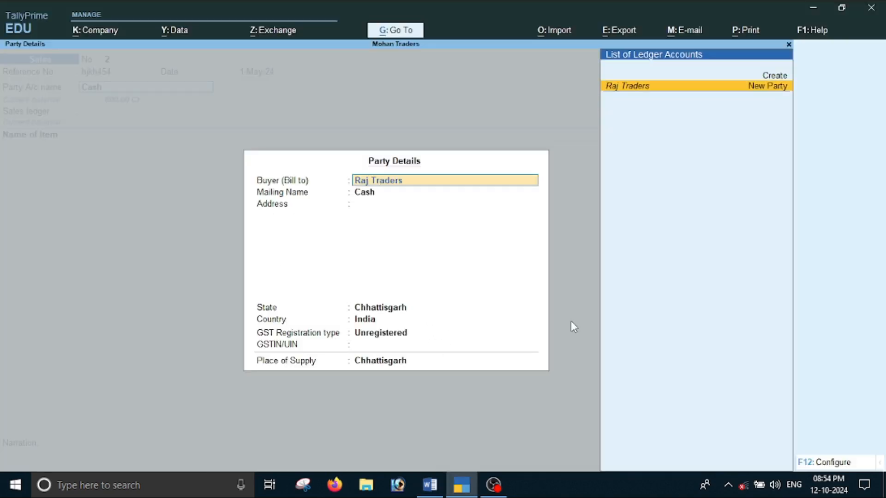
pyautogui.press('Return')
pyautogui.press('Return')
pyautogui.press('Return')
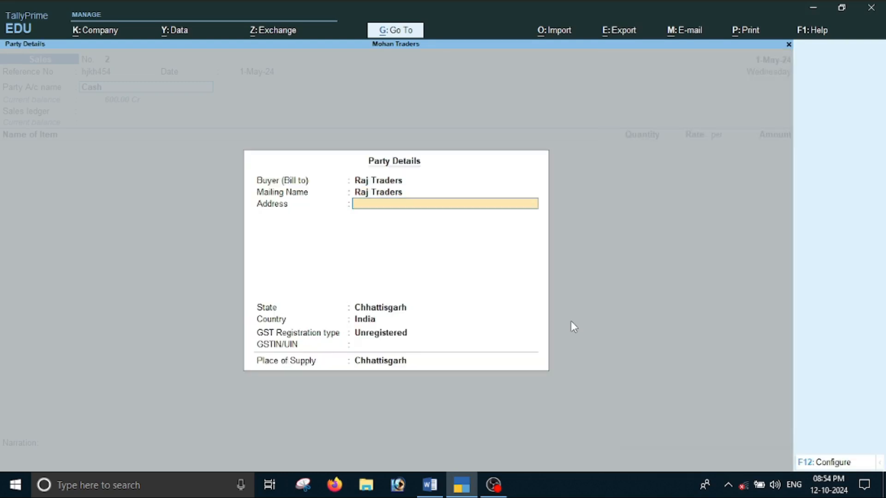
pyautogui.press('Return')
pyautogui.press('Return')
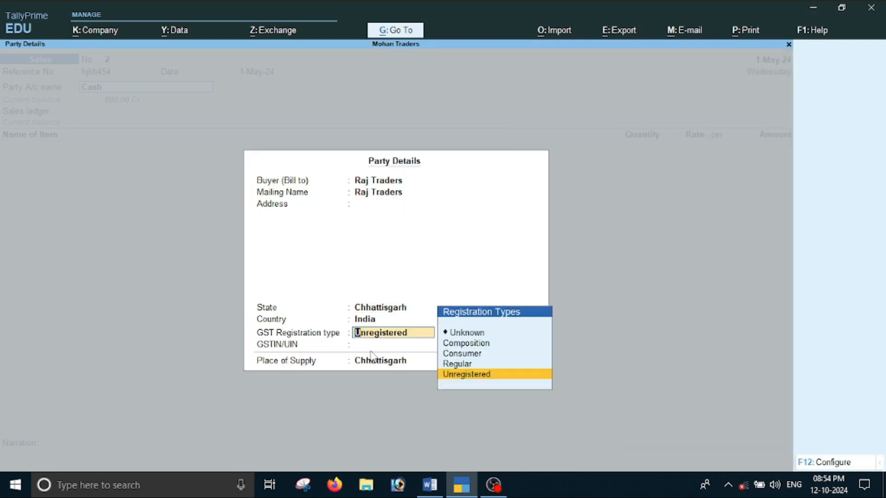
# Step: Check the registration type in Word, keep it Unregistered, and accept Chhattisgarh as the place of supply
pyautogui.hotkey('alt', 'Tab')
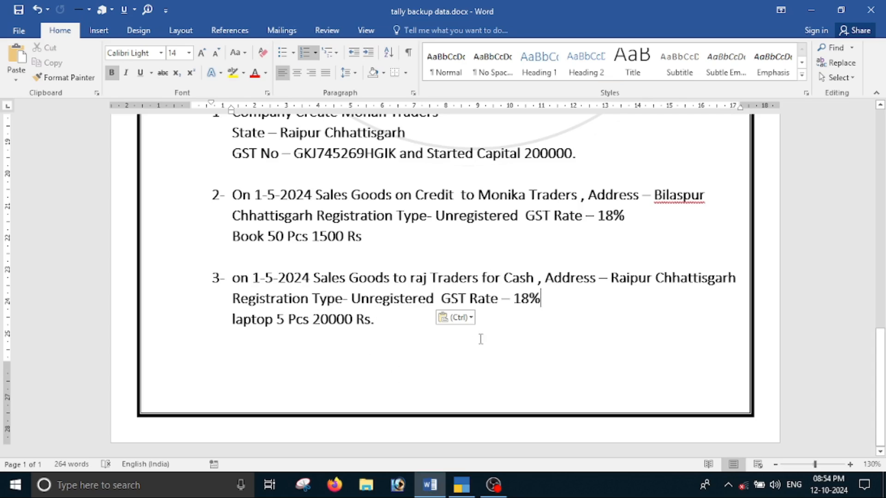
pyautogui.hotkey('alt', 'Tab')
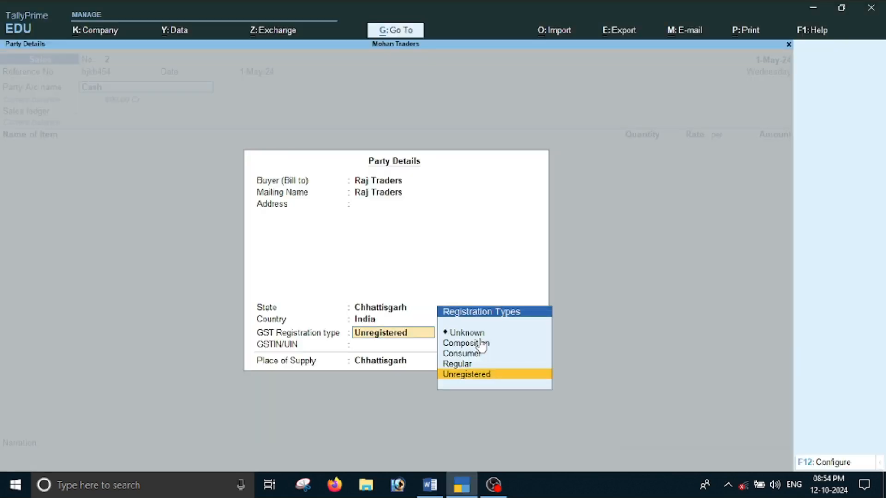
pyautogui.press('Up')
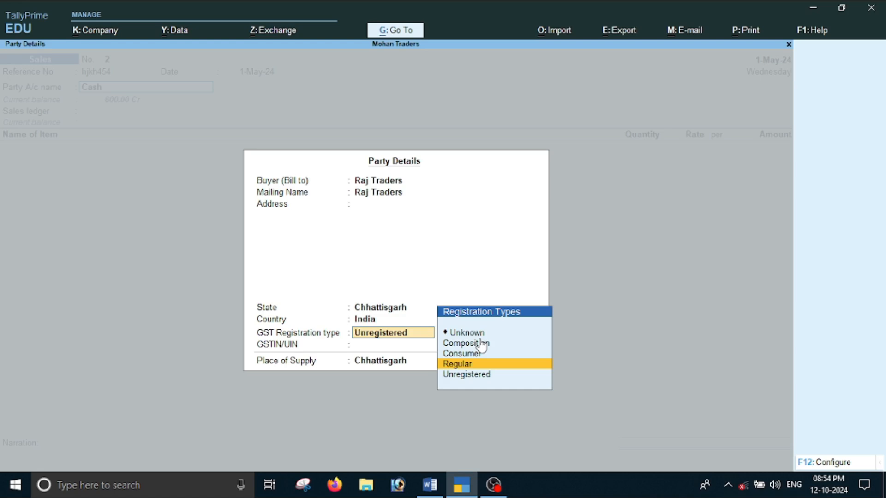
pyautogui.press('Down')
pyautogui.press('Return')
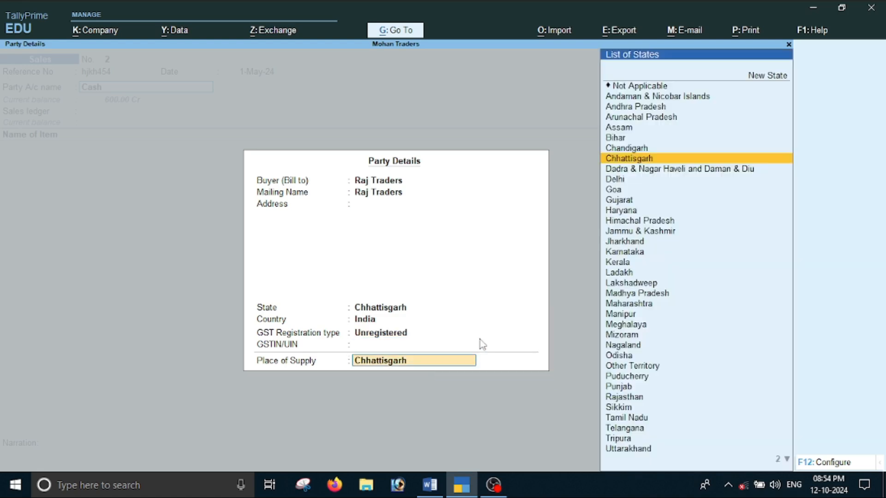
pyautogui.press('Return')
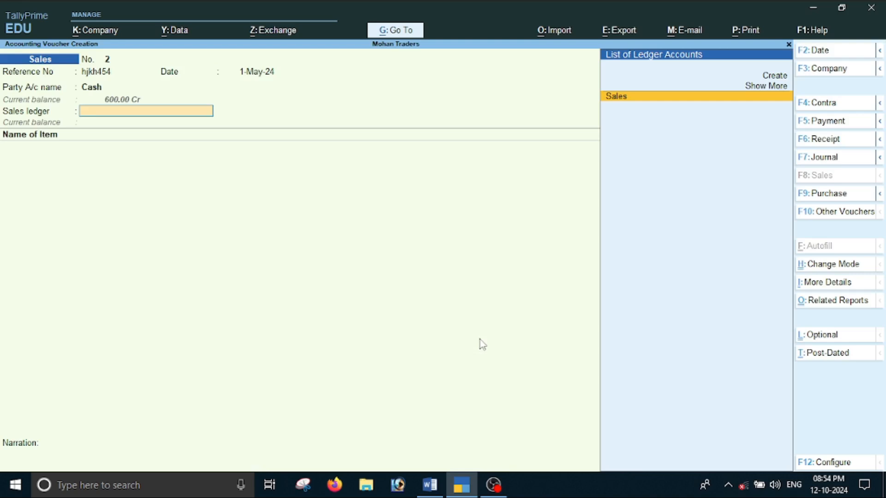
# Step: Choose the Sales ledger, check question 3's goods in Word, and select Latop as the stock item
pyautogui.press('Return')
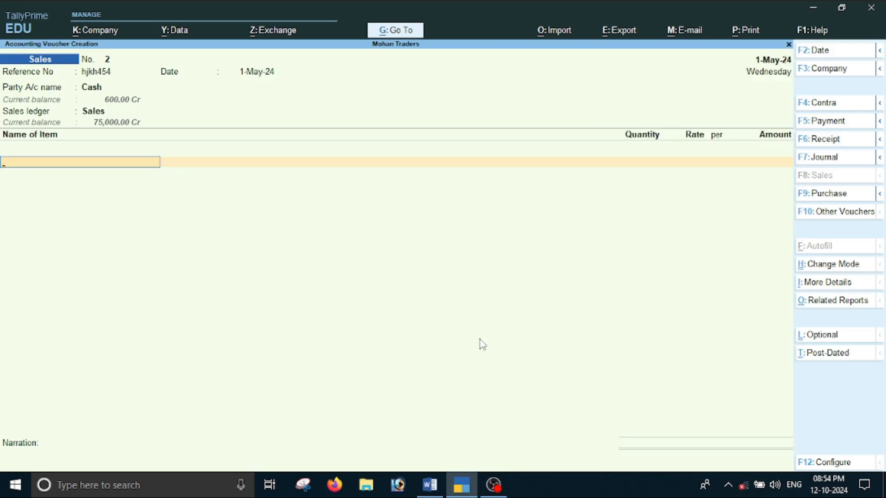
pyautogui.hotkey('alt', 'Tab')
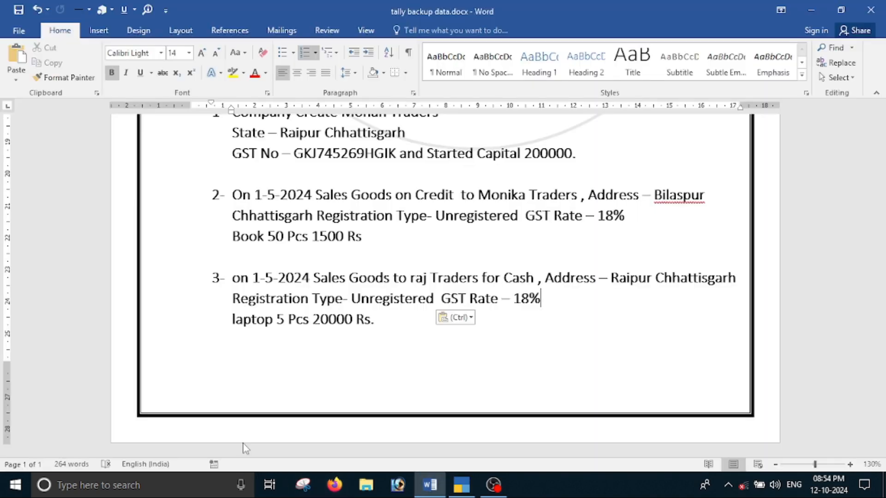
pyautogui.hotkey('alt', 'Tab')
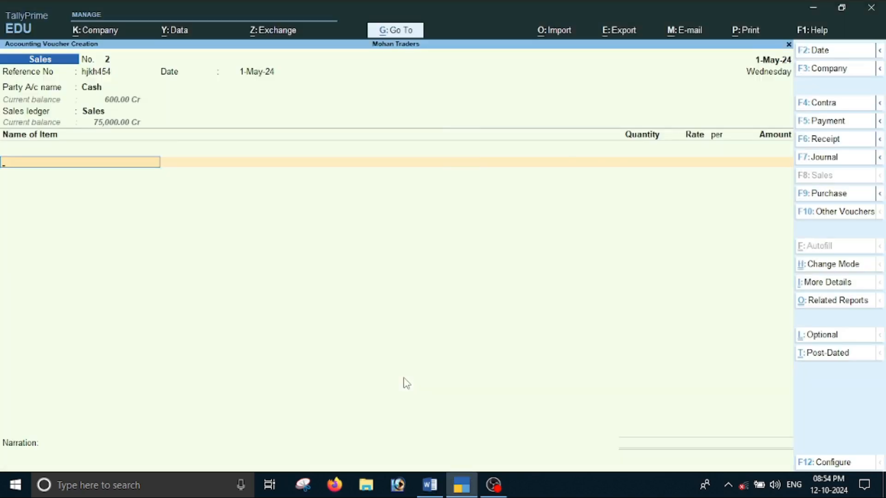
pyautogui.write('L')
pyautogui.press('Return')
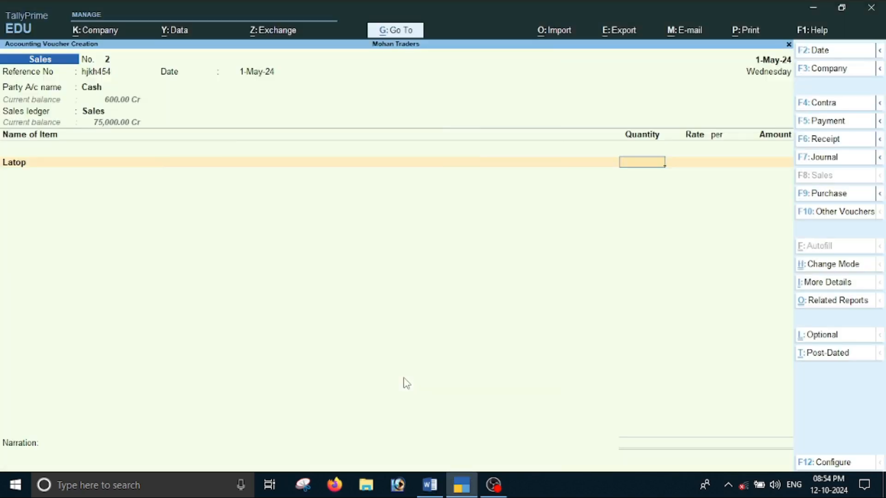
# Step: Enter 5 pcs of Latop, check the rate in Word, set it to 20,000 per pcs, and finish the item list
pyautogui.write('5')
pyautogui.press('Return')
pyautogui.hotkey('alt', 'Tab')
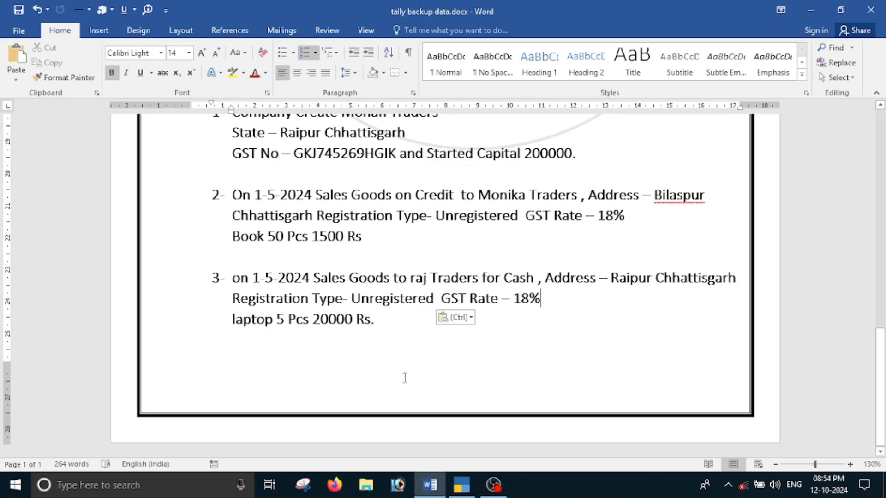
pyautogui.hotkey('alt', 'Tab')
pyautogui.write('2')
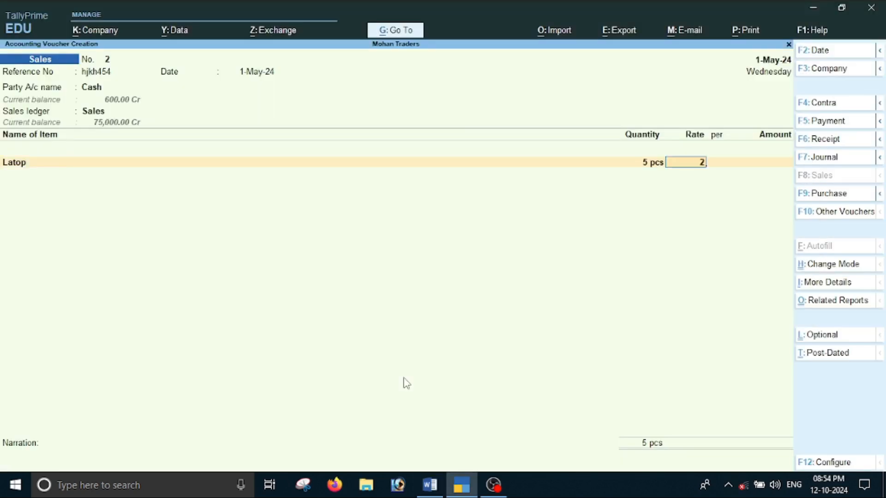
pyautogui.write('0,000')
pyautogui.press('Return')
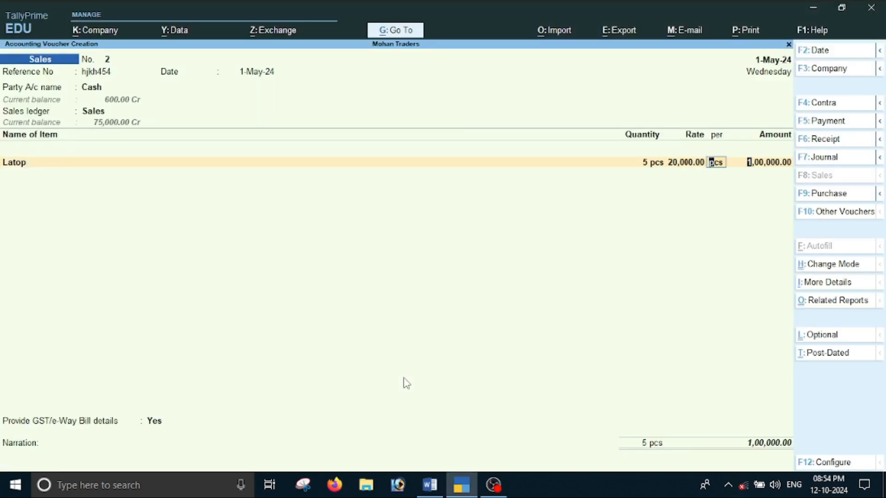
pyautogui.press('Return')
pyautogui.press('Return')
pyautogui.press('Return')
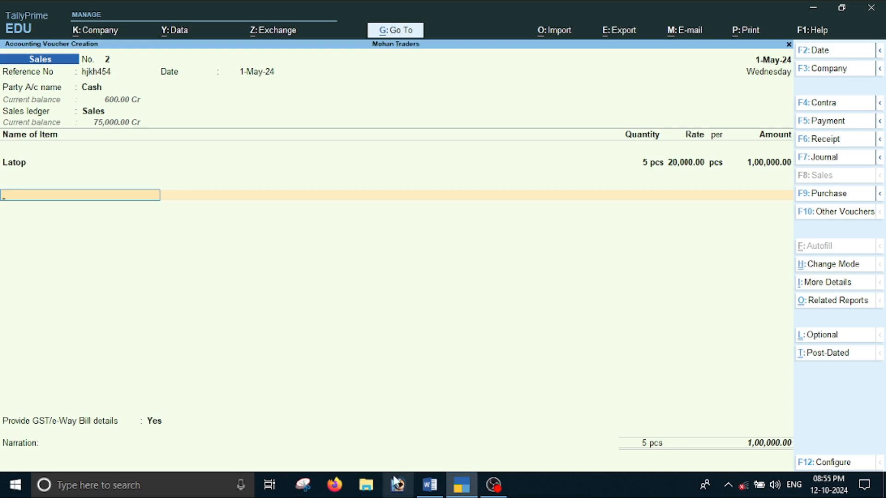
# Step: Add the Cgst and Sgst ledgers to the laptop sale, accepting their calculated tax amounts
pyautogui.write('C')
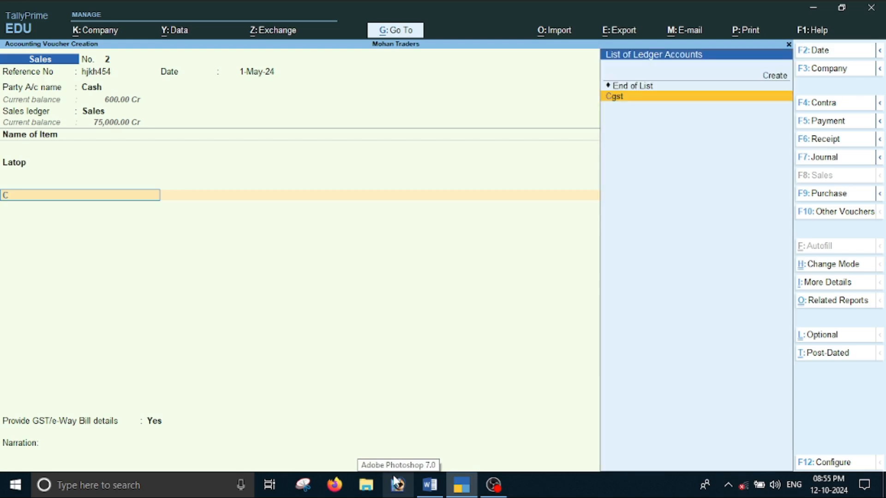
pyautogui.press('Return')
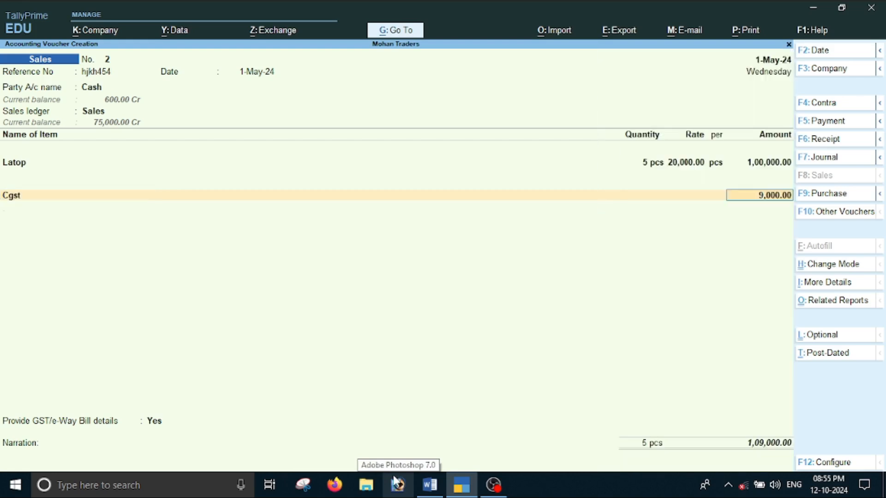
pyautogui.press('Return')
pyautogui.write('S')
pyautogui.press('Down')
pyautogui.press('Down')
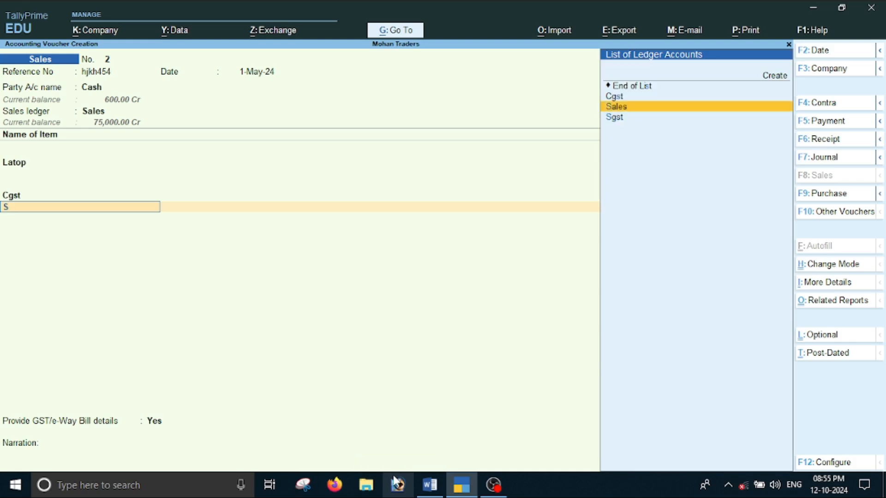
pyautogui.press('Return')
pyautogui.press('Return')
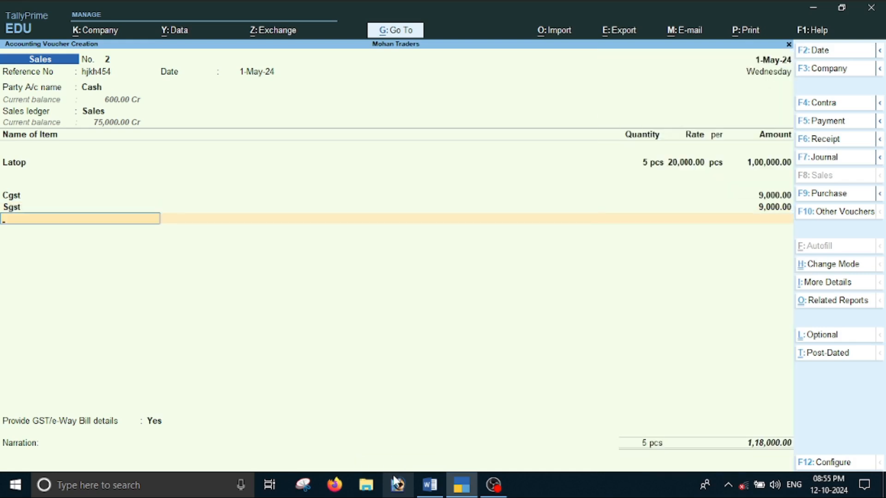
# Step: Set Provide GST/e-Way Bill details to No, leave the narration blank, and save the sales voucher
pyautogui.press('Return')
pyautogui.press('Up')
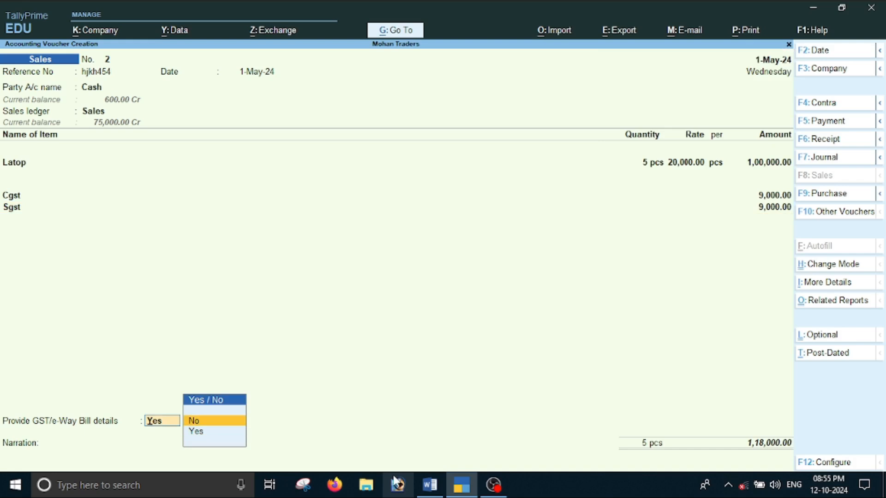
pyautogui.press('Return')
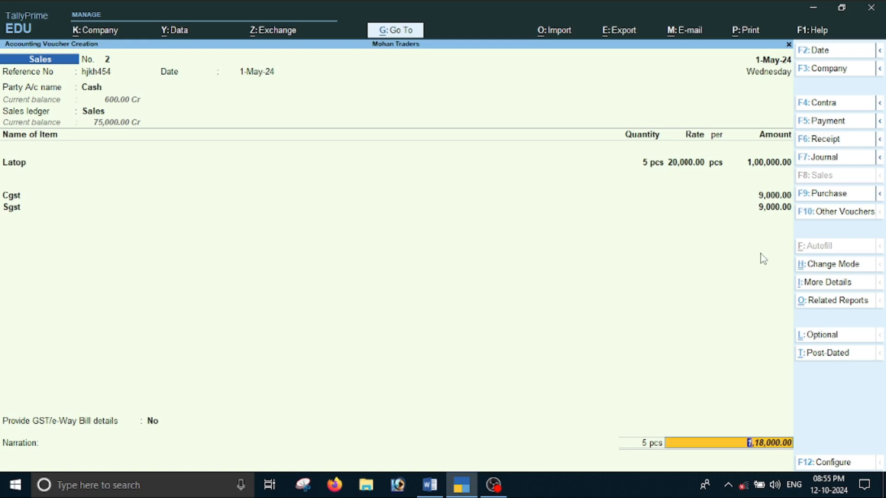
pyautogui.press('Return')
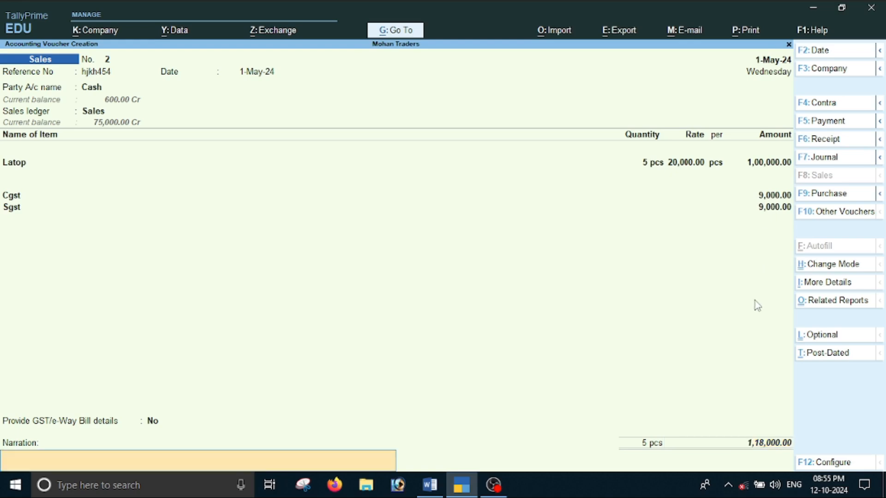
pyautogui.press('Return')
pyautogui.press('Return')
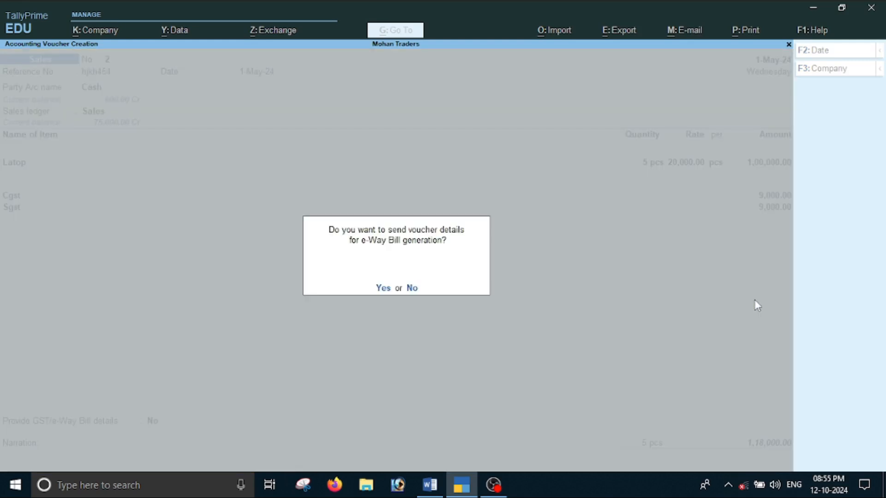
pyautogui.press('Return')
pyautogui.press('Return')
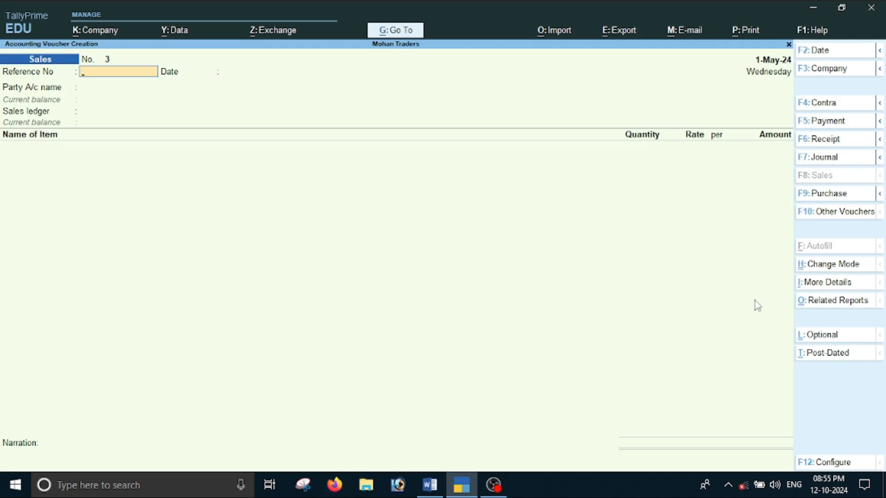
# Step: Leave voucher creation and open the list of additional reports from the Gateway of Tally
pyautogui.press('Escape')
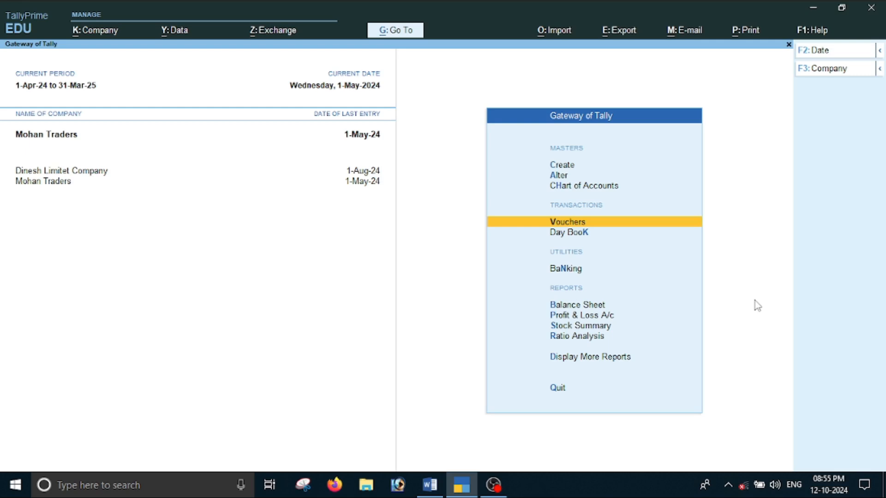
pyautogui.press('Down')
pyautogui.press('Down')
pyautogui.press('Down')
pyautogui.press('Down')
pyautogui.press('Down')
pyautogui.press('Down')
pyautogui.press('Down')
pyautogui.press('Return')
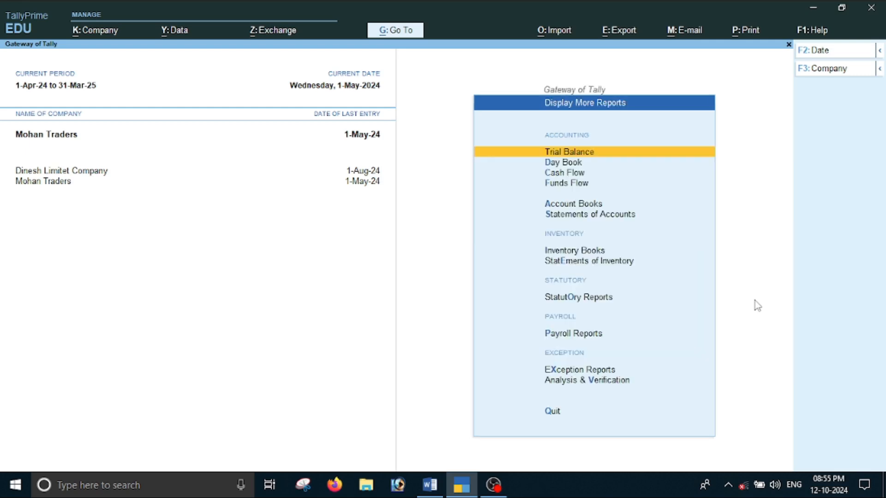
# Step: Open the GSTR-1 report from the GST section of the statutory reports
pyautogui.press('Down')
pyautogui.press('Down')
pyautogui.press('Down')
pyautogui.press('Down')
pyautogui.press('Down')
pyautogui.press('Down')
pyautogui.press('Down')
pyautogui.press('Down')
pyautogui.press('Down')
pyautogui.press('Down')
pyautogui.press('Down')
pyautogui.press('Up')
pyautogui.press('Up')
pyautogui.press('Up')
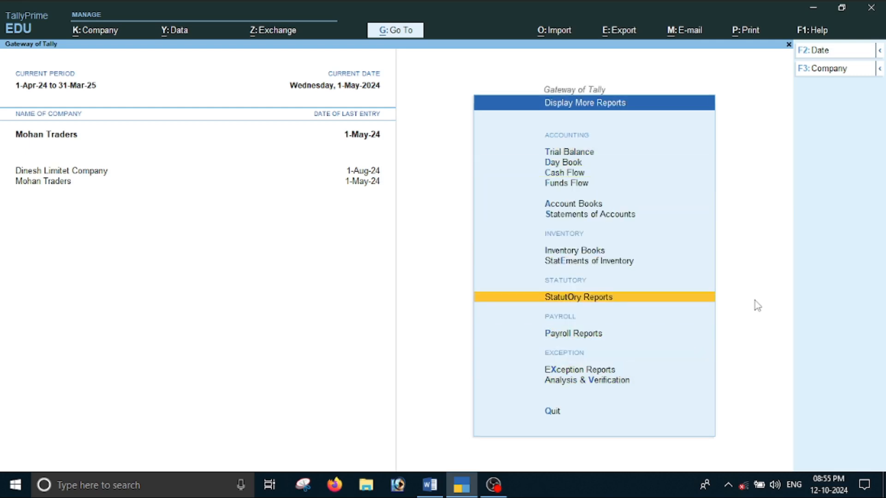
pyautogui.press('Up')
pyautogui.press('Down')
pyautogui.press('Return')
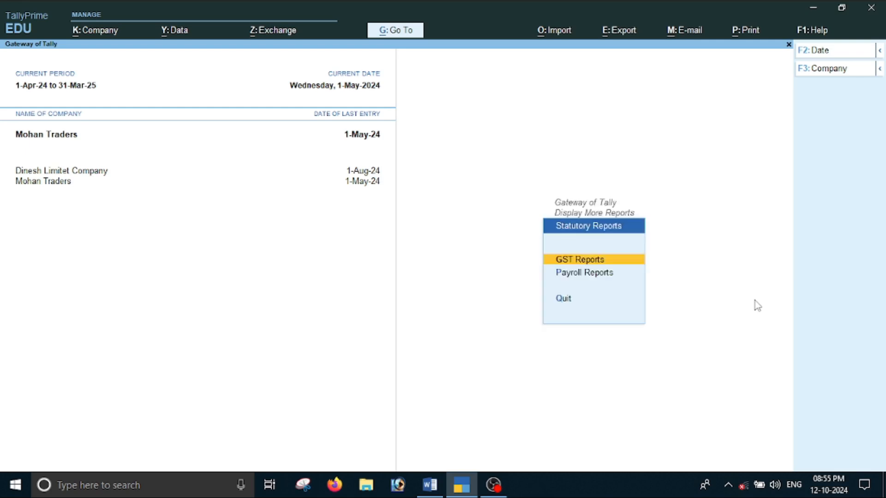
pyautogui.press('Return')
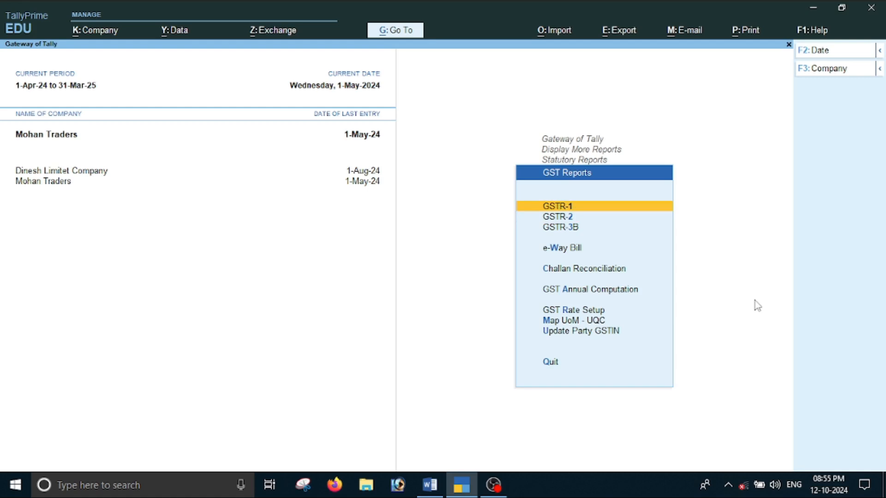
pyautogui.press('Return')
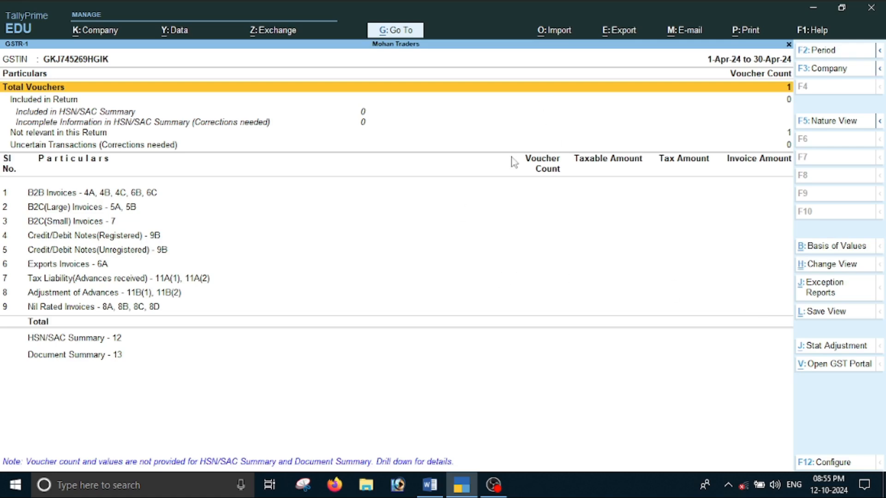
# Step: Check the sales date in Word and set the GSTR-1 period from 1-5-2024 to 1-5-2024
pyautogui.hotkey('alt', 'Tab')
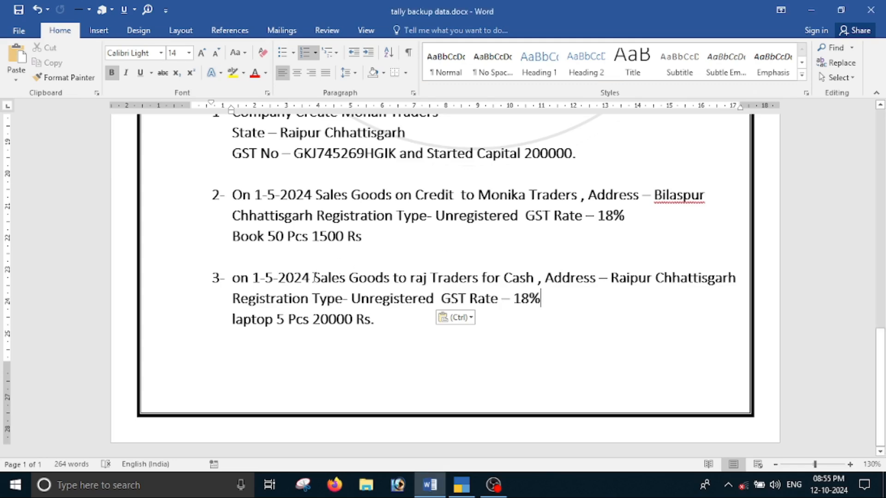
pyautogui.hotkey('alt', 'Tab')
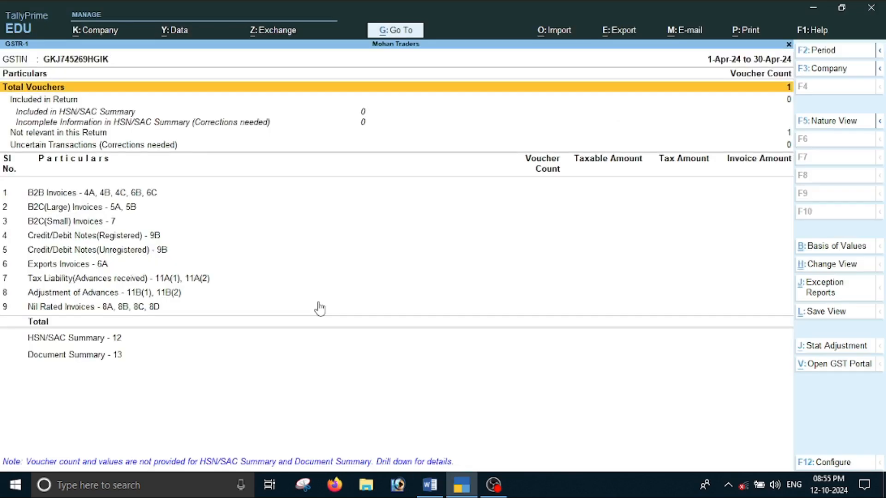
pyautogui.press('F2')
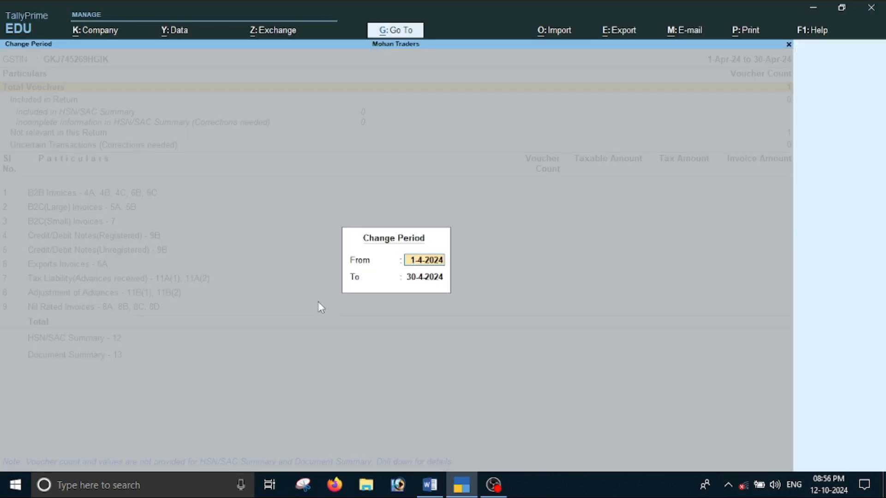
pyautogui.write('1-5')
pyautogui.press('Return')
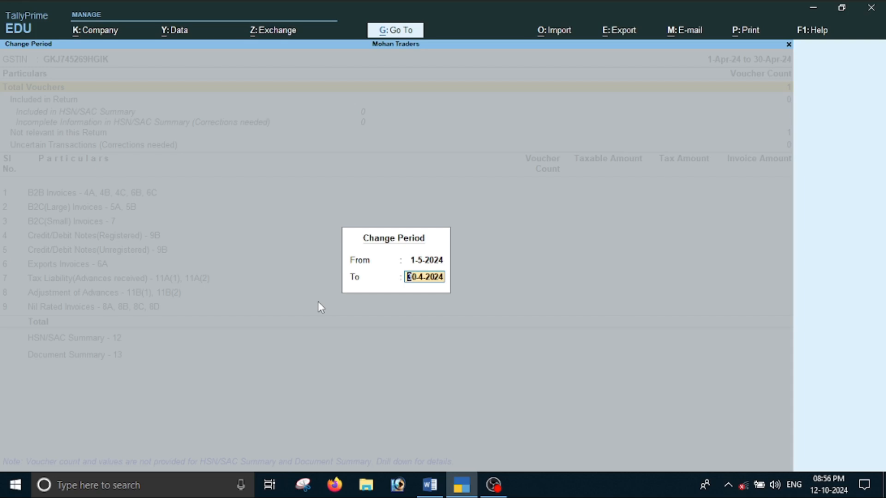
pyautogui.write('1-5')
pyautogui.press('Return')
# Step: Drill into B2C(Small) Invoices - 7 and show the individual vouchers for Chhattisgarh
pyautogui.press('Down')
pyautogui.press('Down')
pyautogui.press('Down')
pyautogui.press('Down')
pyautogui.press('Down')
pyautogui.press('Down')
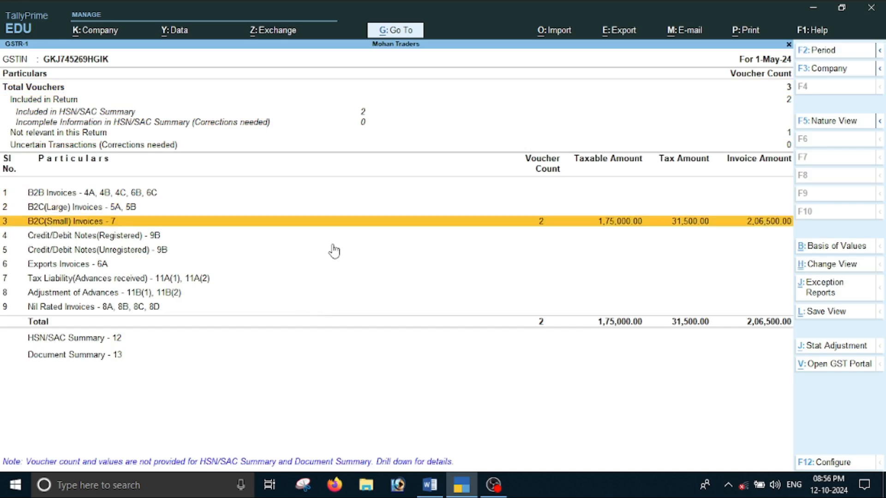
pyautogui.press('Return')
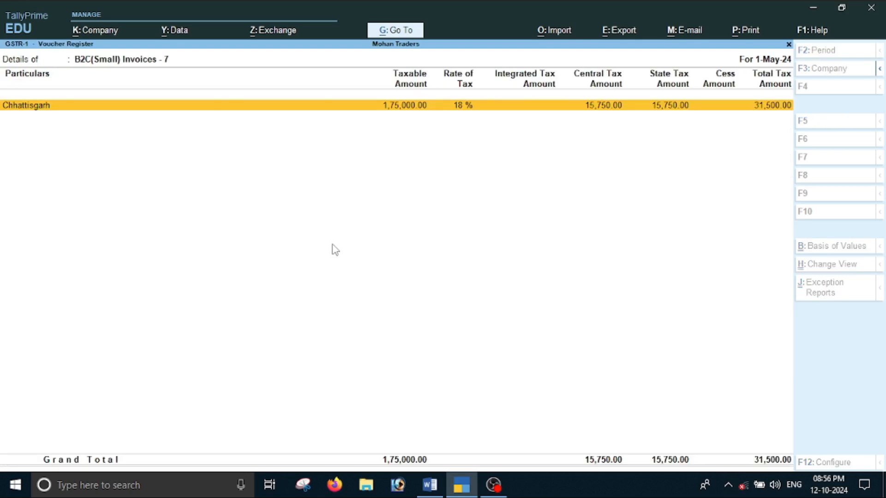
pyautogui.press('Return')
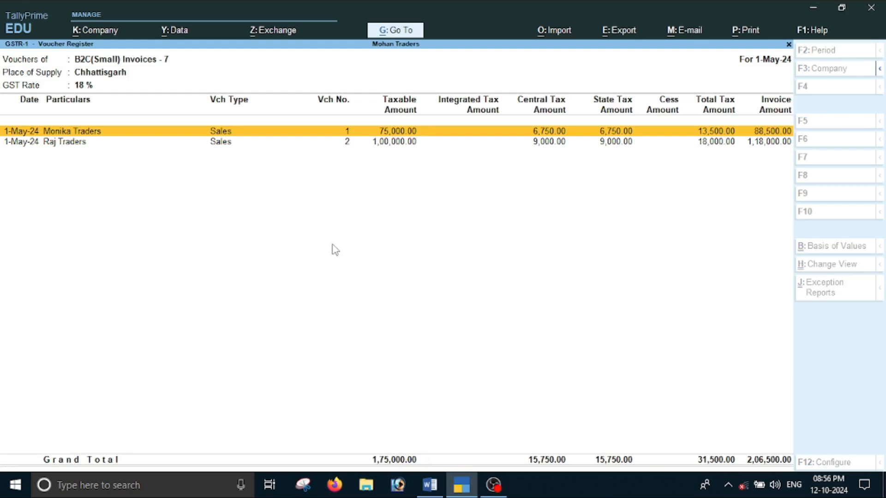
# Step: Review the Monika Traders and Raj Traders sales vouchers, leaving each without changes
pyautogui.press('Return')
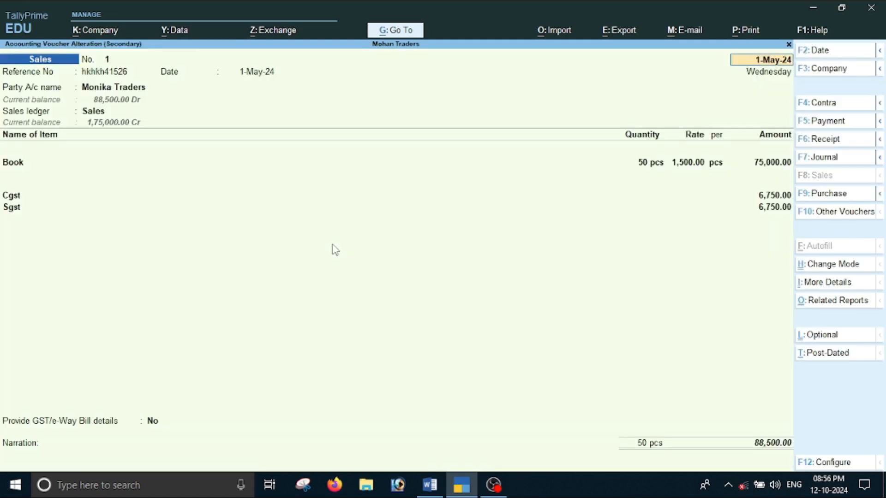
pyautogui.press('Escape')
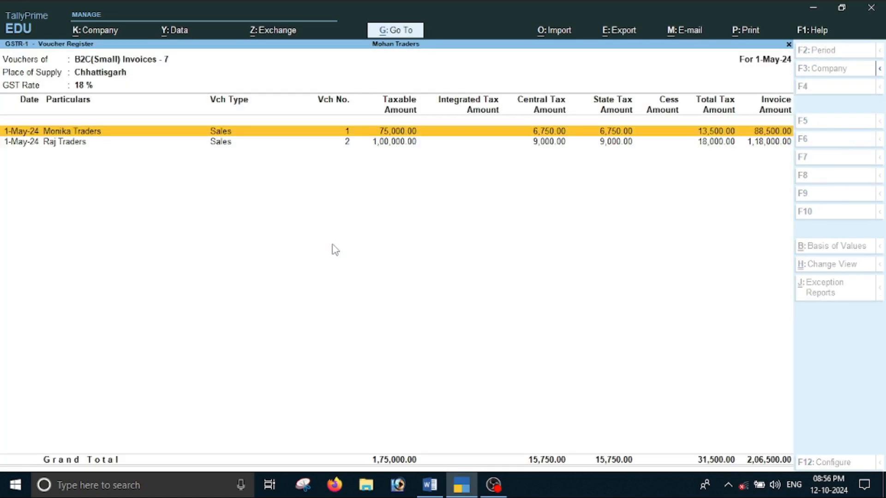
pyautogui.press('Down')
pyautogui.press('Return')
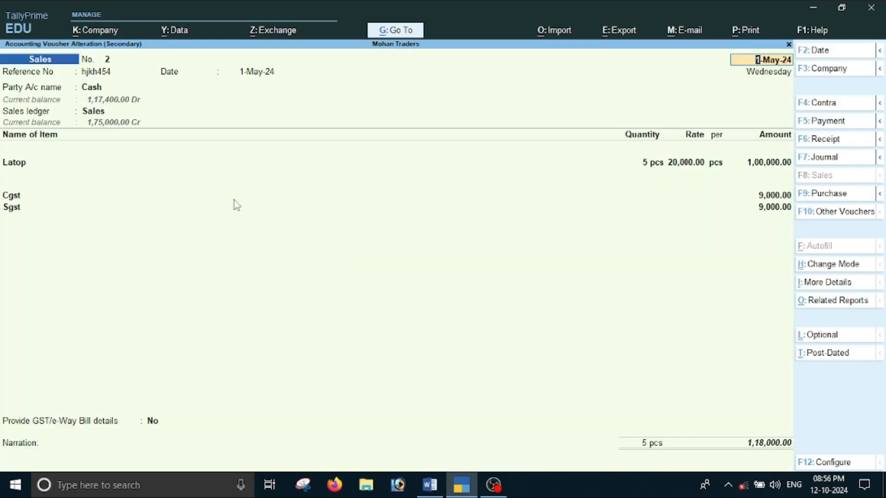
pyautogui.press('BackSpace')
pyautogui.press('Escape')
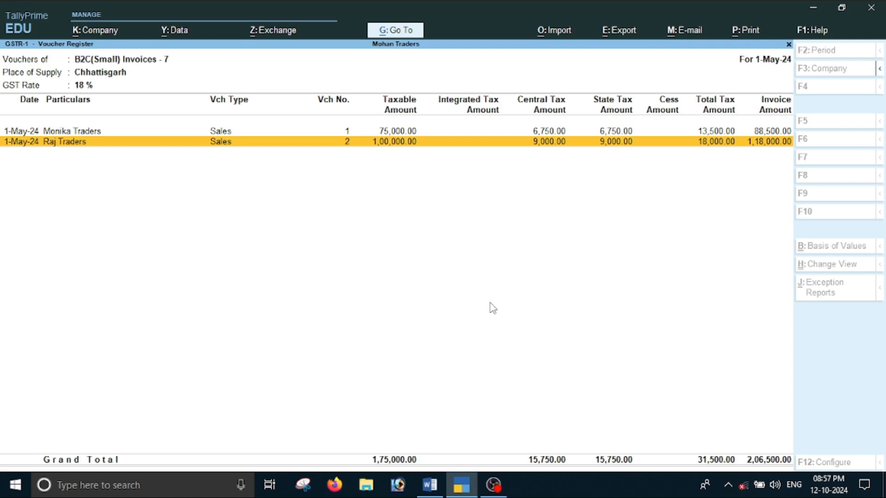
# Step: Close the GSTR-1 report and its parent report lists to return to the Gateway of Tally
pyautogui.press('Escape')
pyautogui.press('Escape')
pyautogui.press('Escape')
pyautogui.press('Escape')
pyautogui.press('Escape')
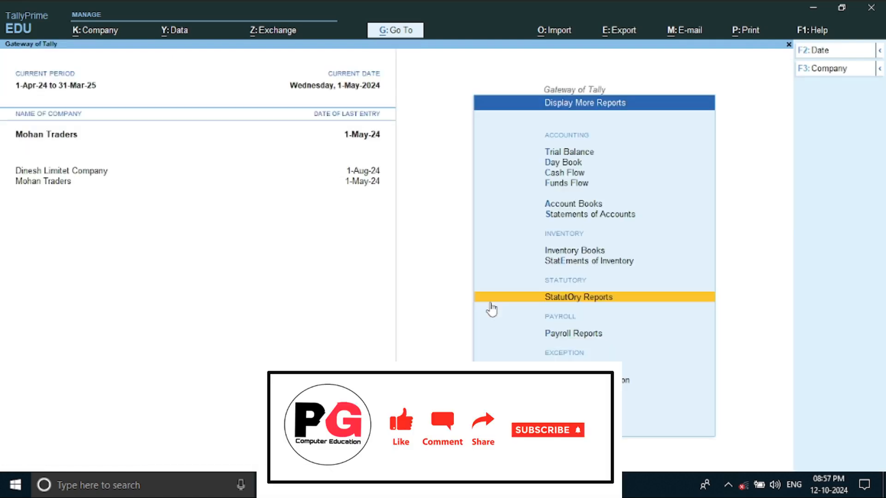
pyautogui.press('Escape')
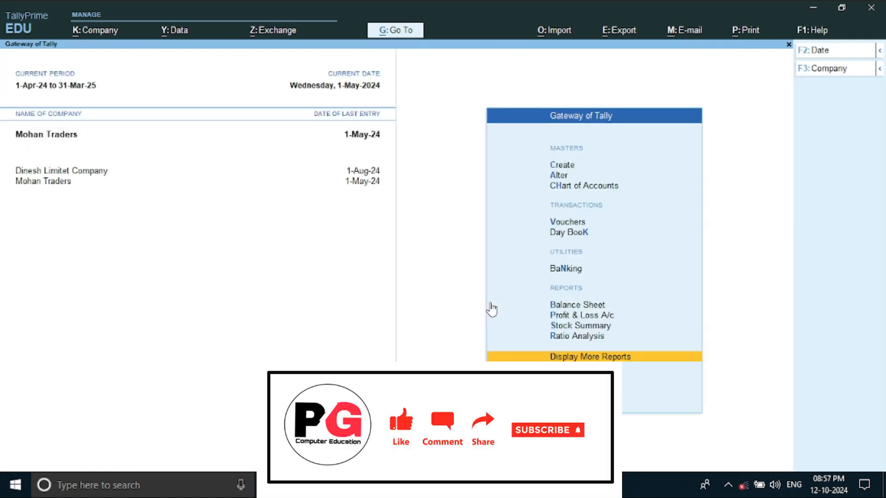